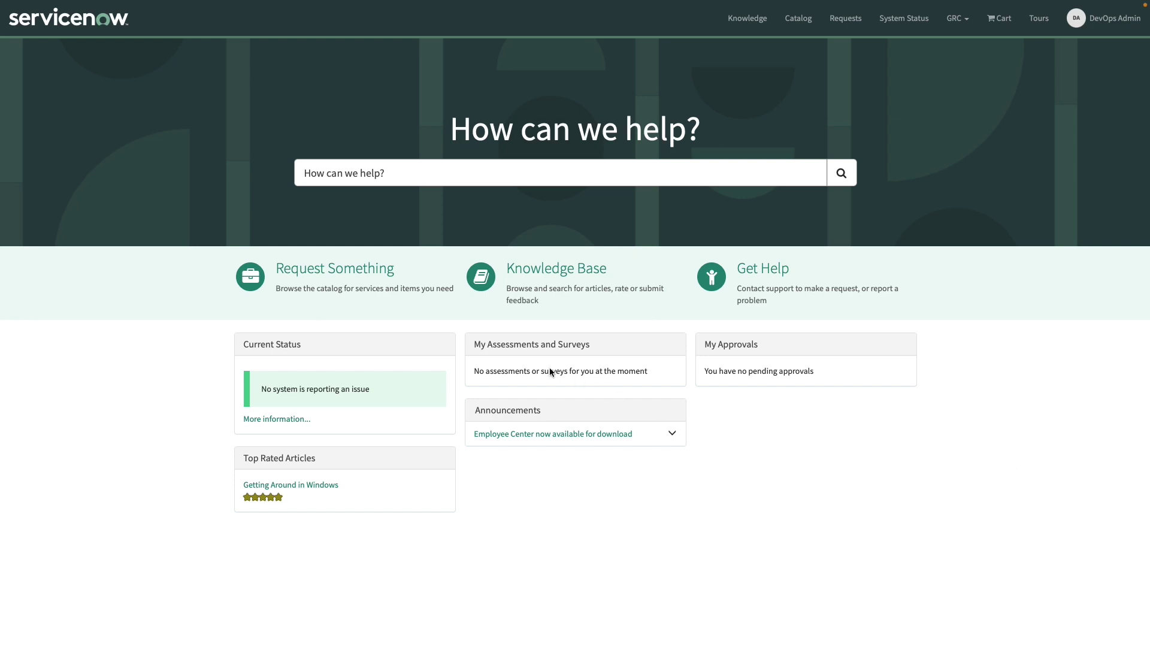
# Step: Start a DevOps Tool Onboarding request named 'Jira Cloud' using the Jira integration
pyautogui.click(353, 275)
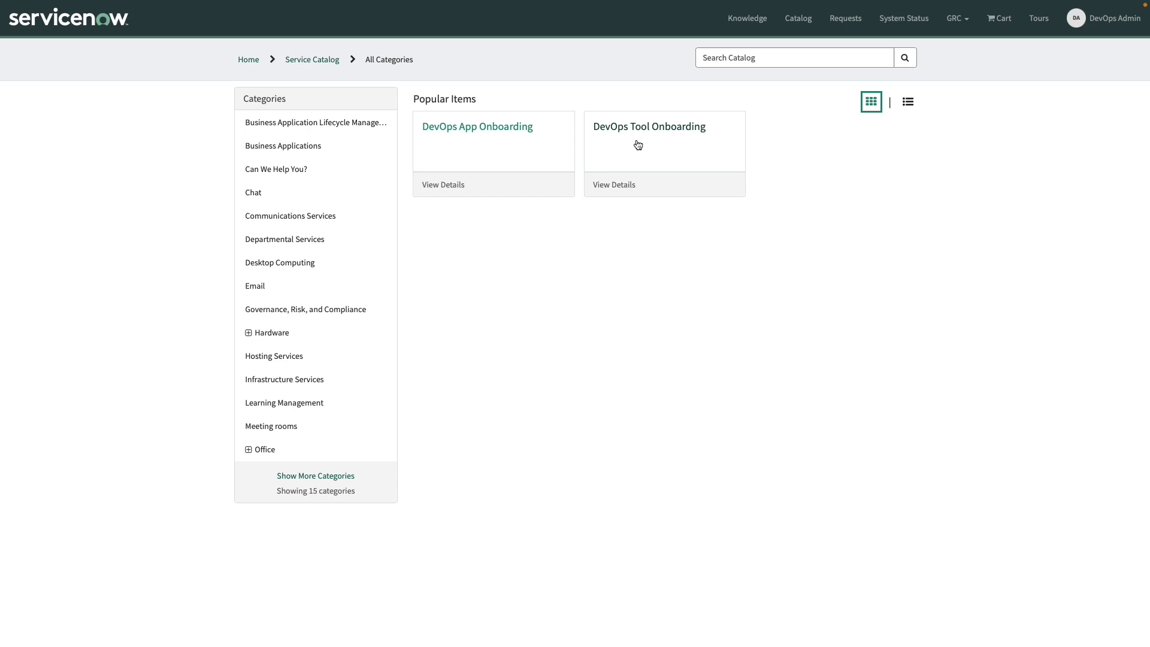
pyautogui.click(639, 143)
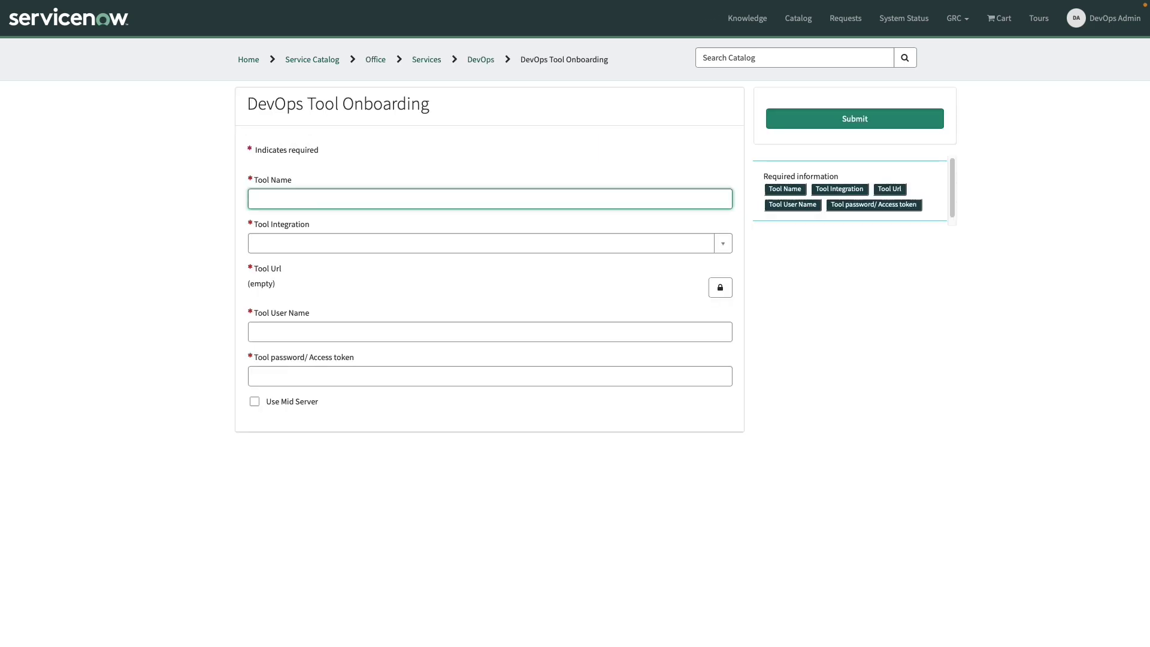
pyautogui.write('Jira Cloud')
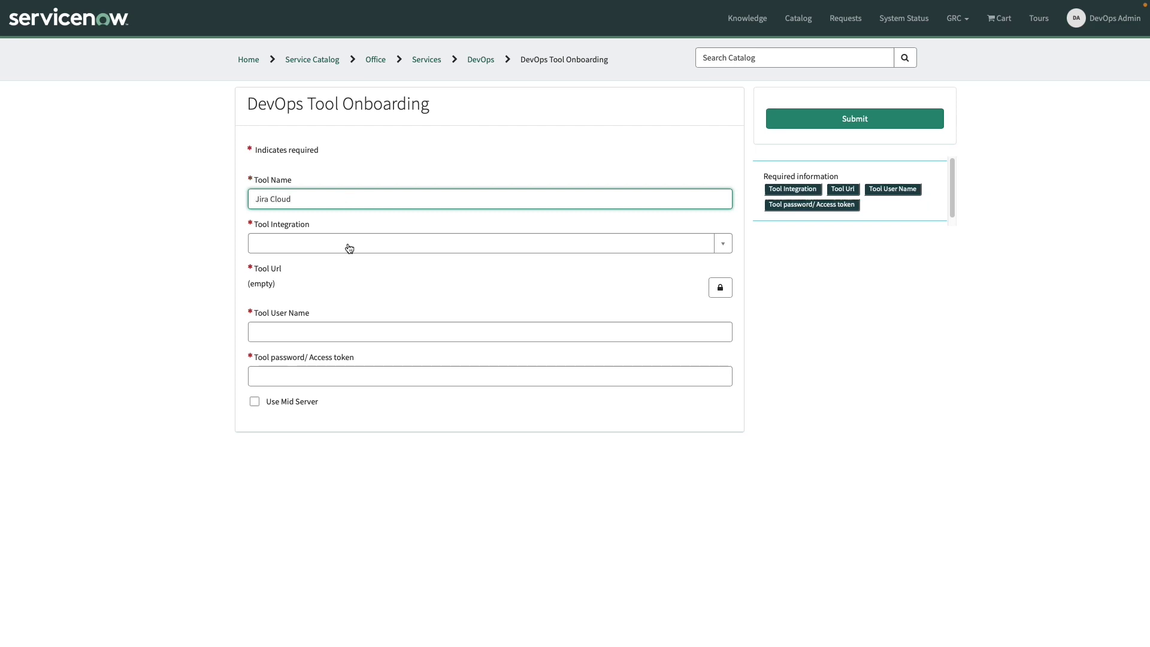
pyautogui.click(413, 287)
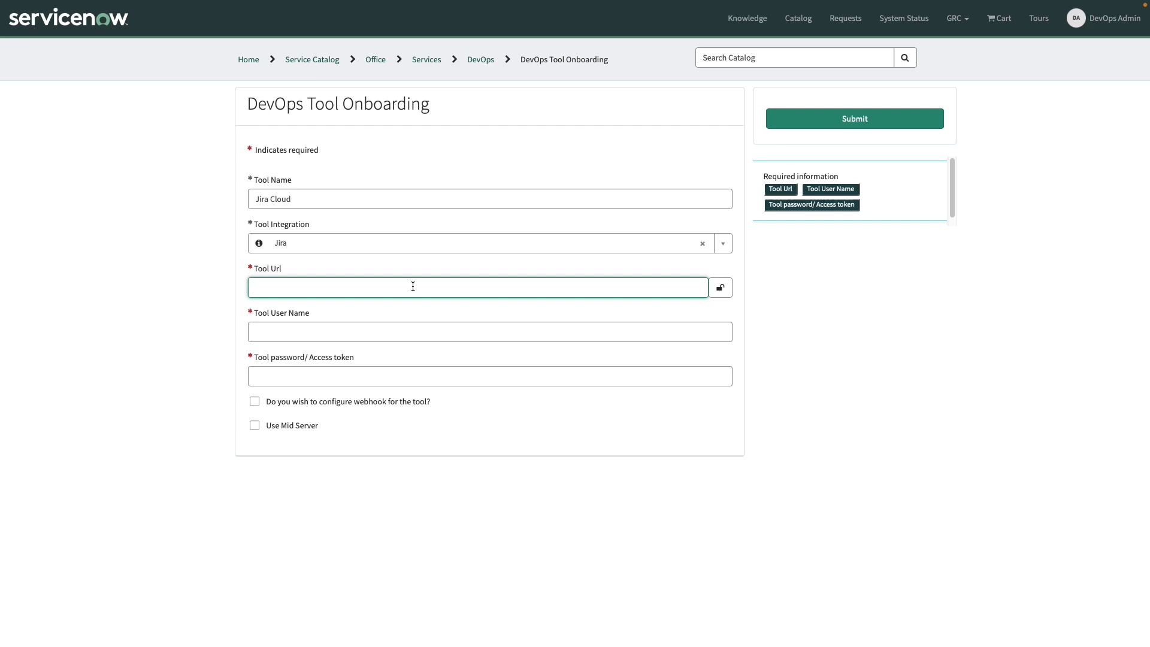
pyautogui.write('https://myjirainstance.atlassian.net')
pyautogui.press('Tab')
pyautogui.press('Tab')
pyautogui.write('••••••••••••••••••••••••')
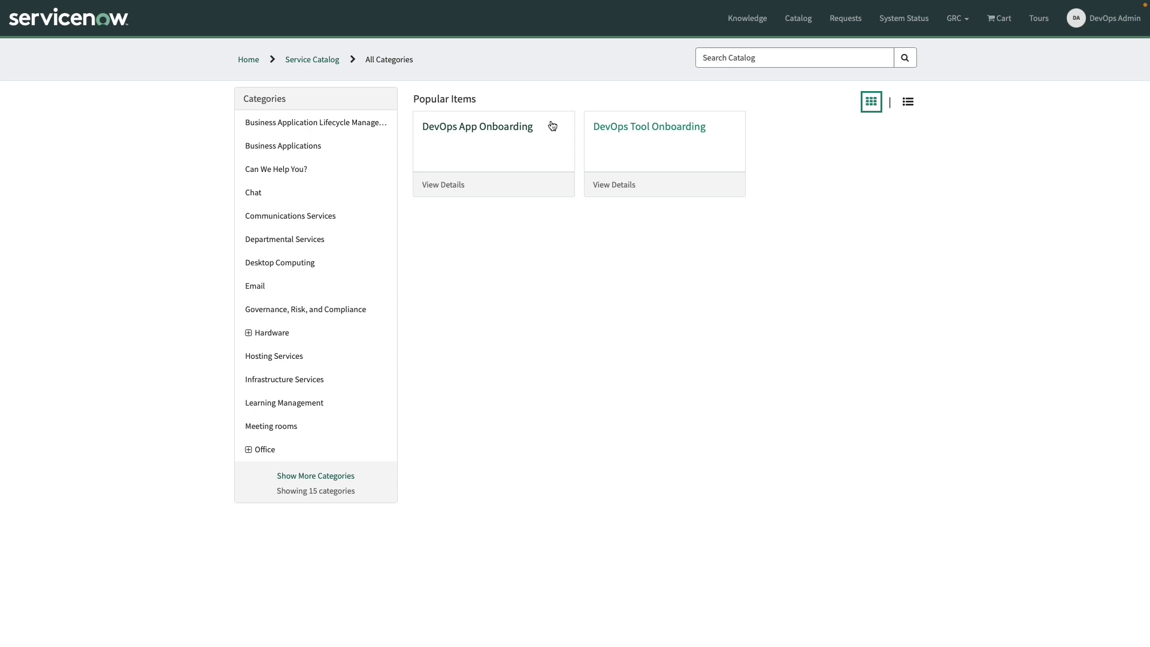
# Step: Begin onboarding app Globex with Jenkins pipelines Globex-Web and GlobexCorpSite
pyautogui.click(552, 126)
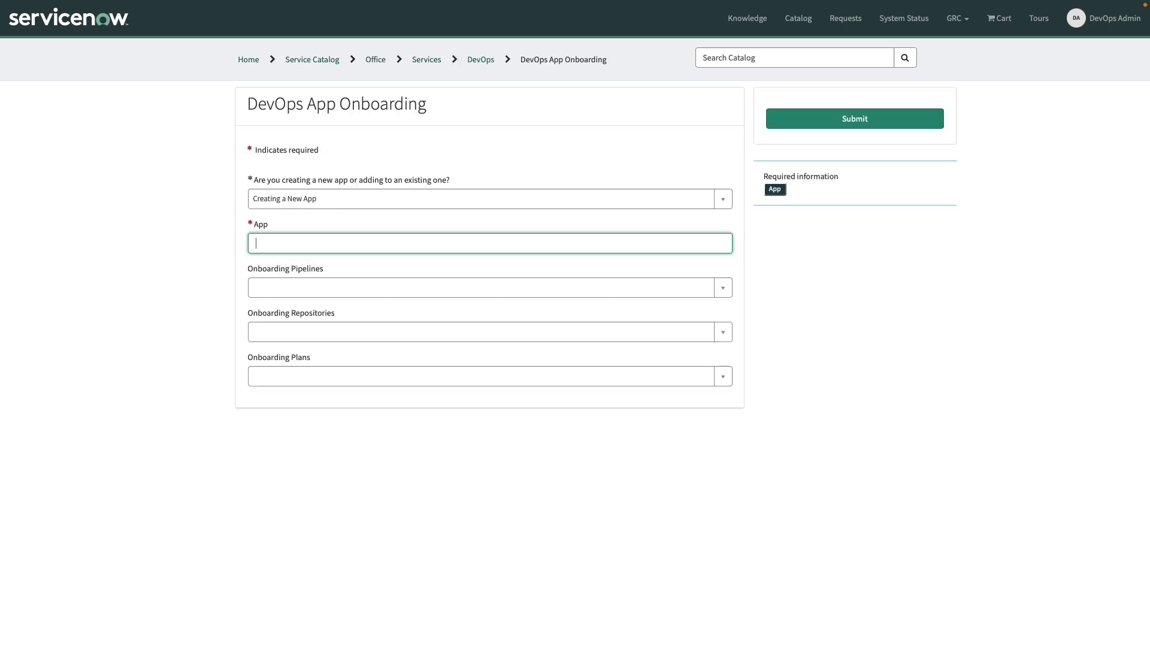
pyautogui.write('Glob')
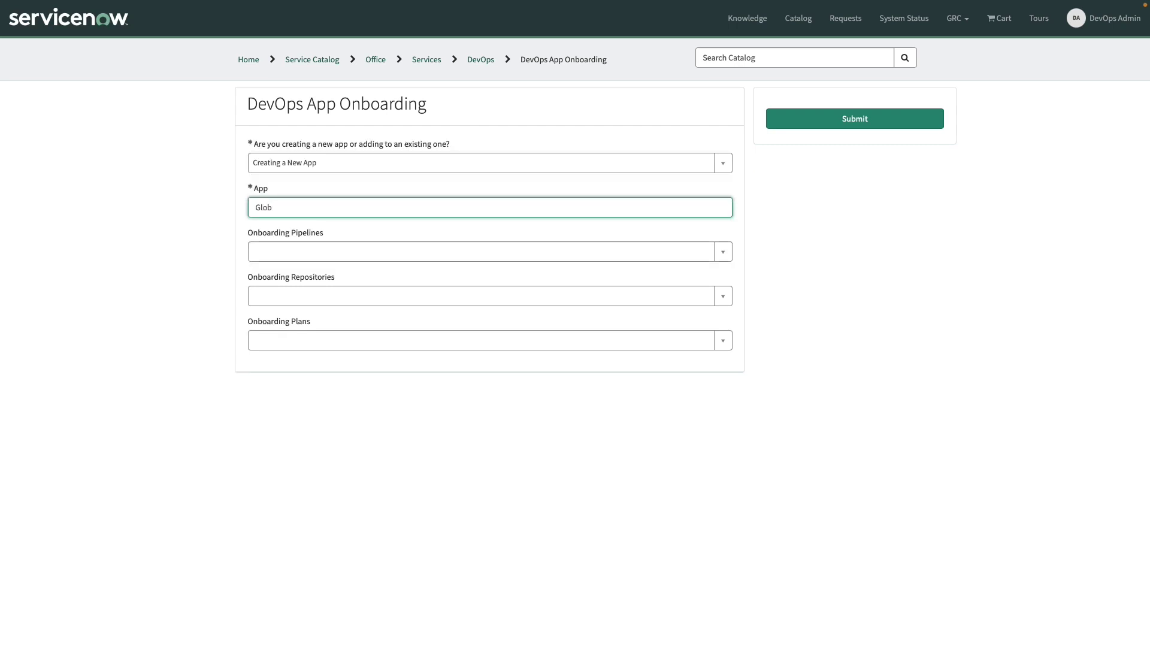
pyautogui.write('ex')
pyautogui.click(727, 253)
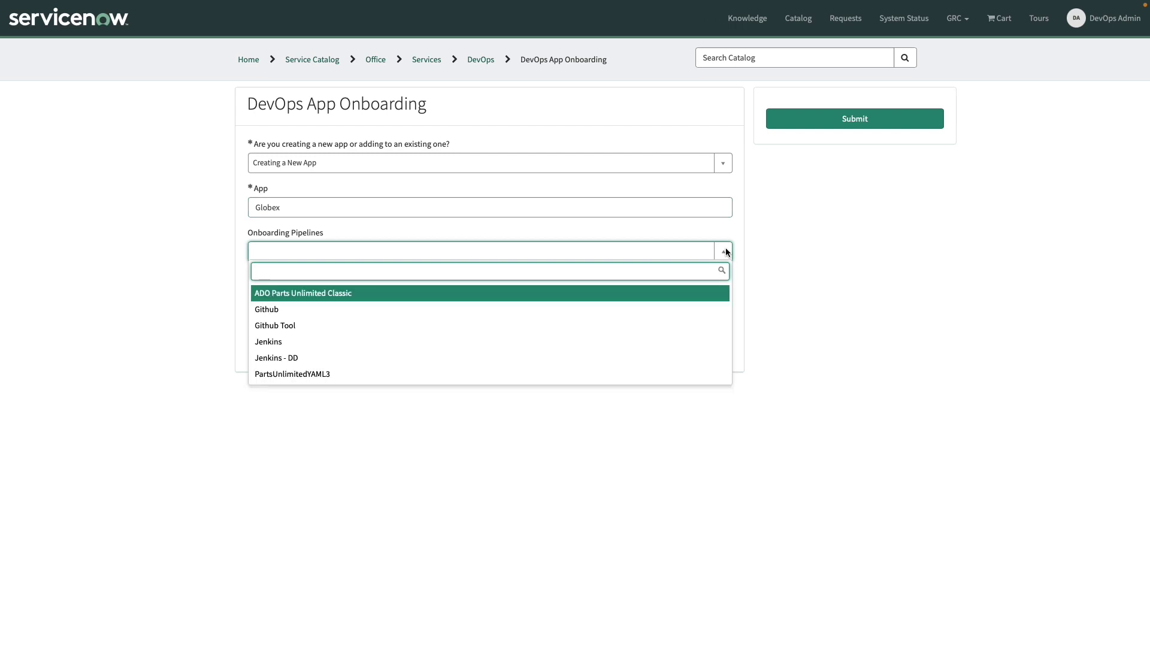
pyautogui.click(693, 342)
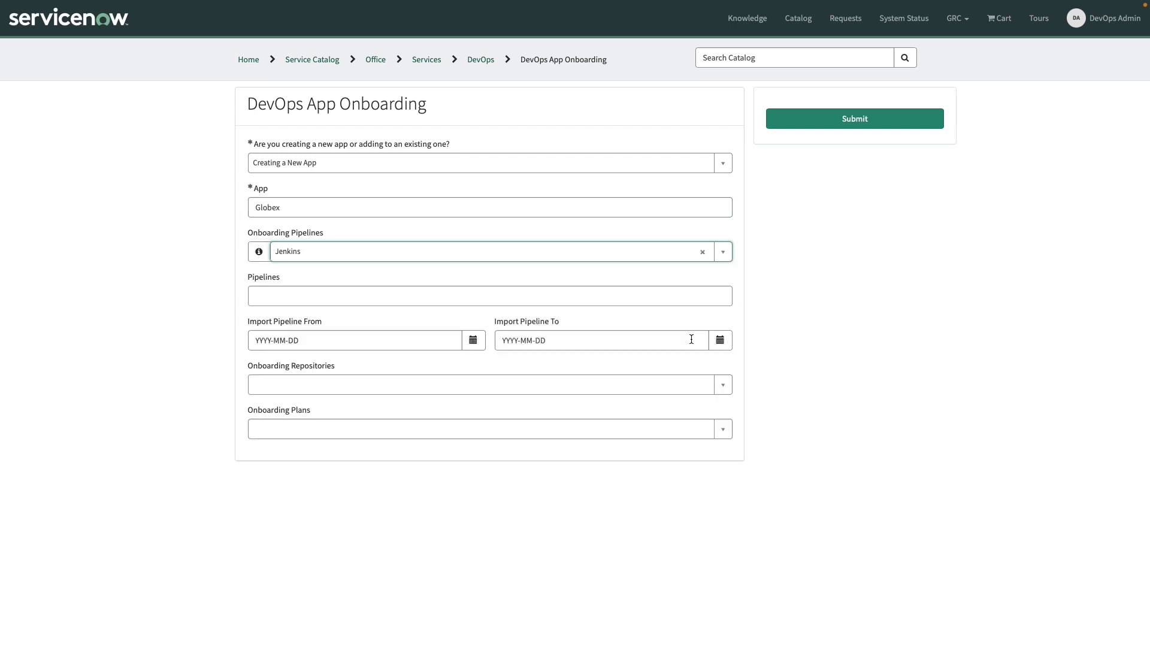
pyautogui.click(643, 294)
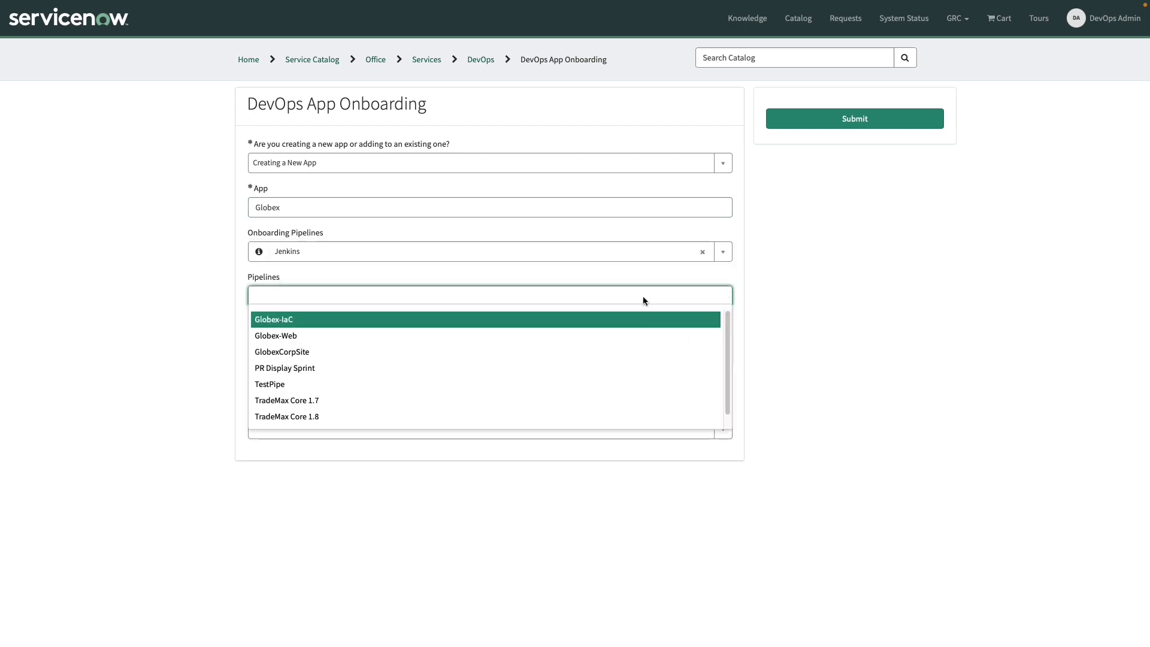
pyautogui.click(310, 339)
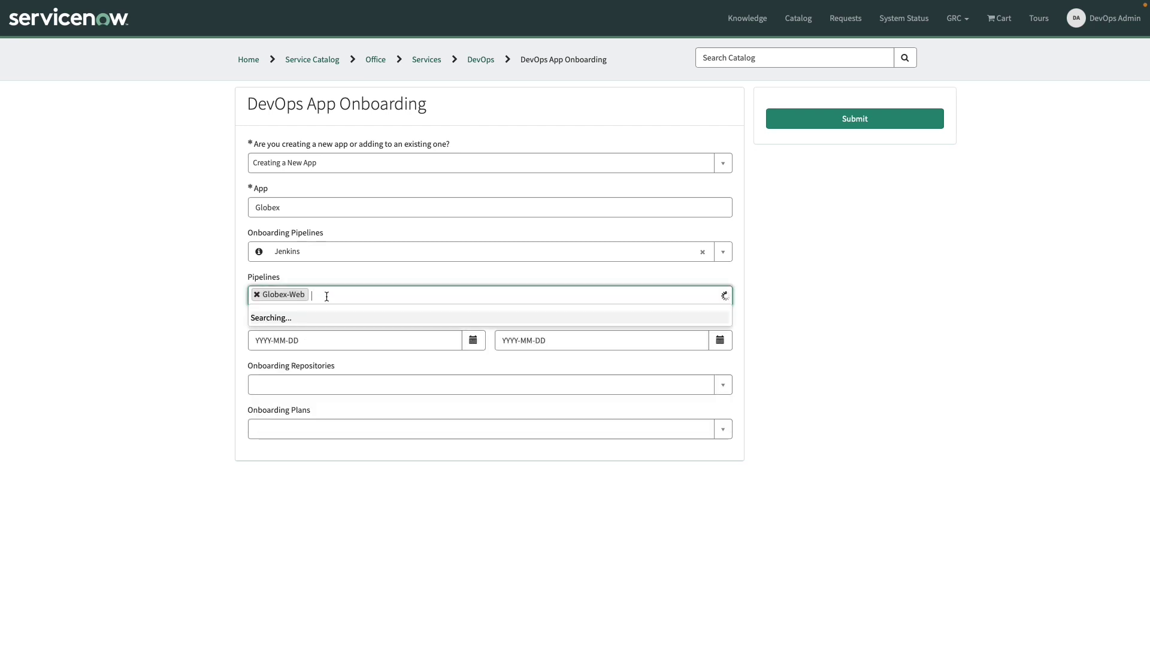
pyautogui.click(315, 339)
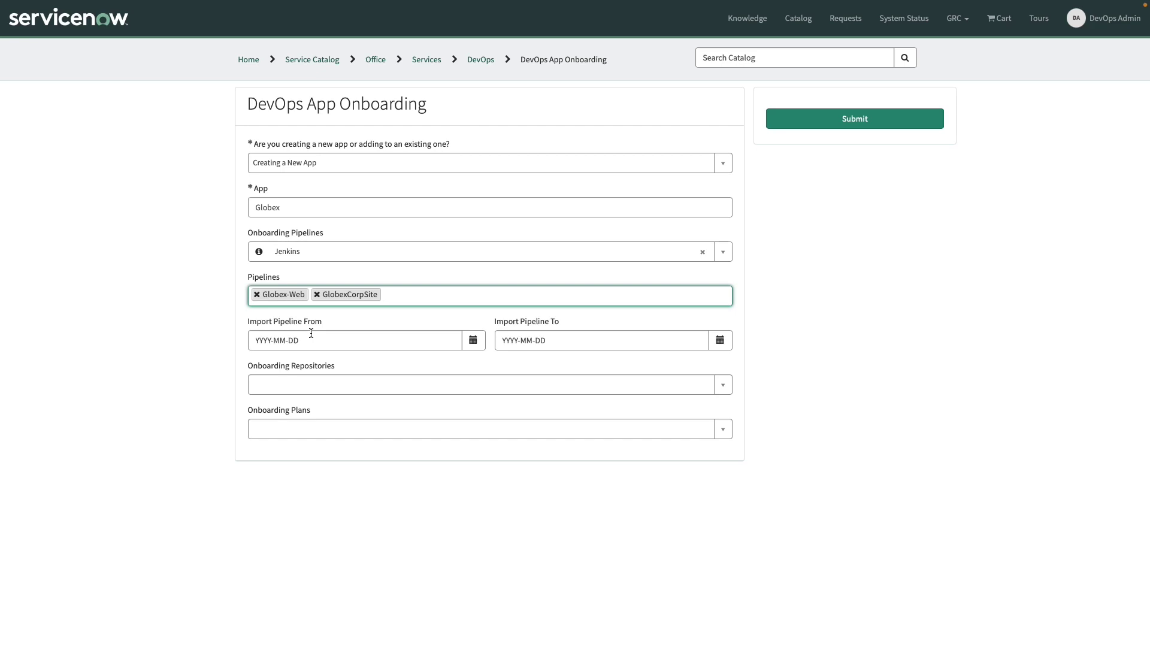
# Step: Set the pipeline import start date to 2022-05-24 using the calendar
pyautogui.click(315, 339)
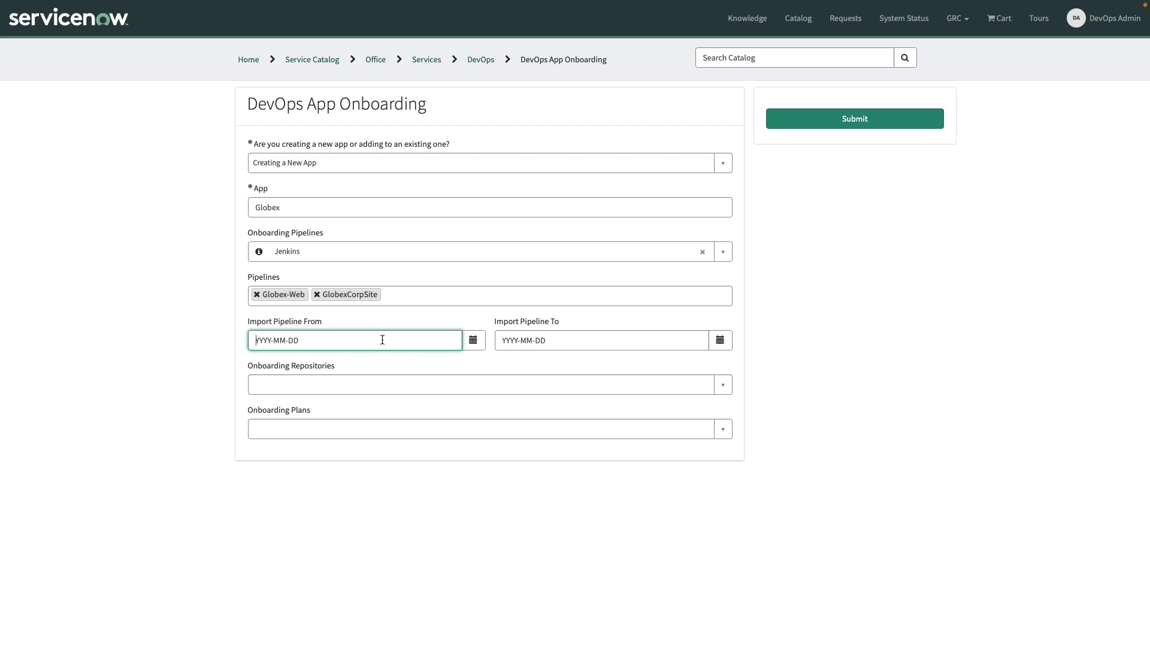
pyautogui.click(473, 339)
pyautogui.click(470, 365)
pyautogui.click(470, 418)
pyautogui.click(555, 510)
pyautogui.click(720, 340)
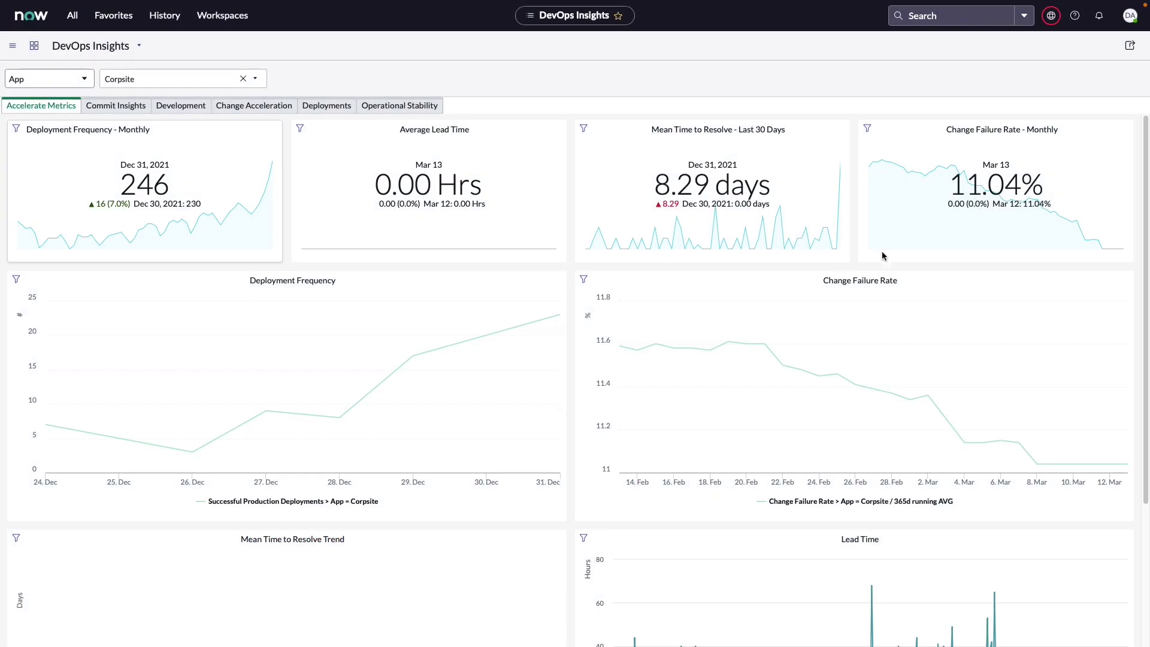
# Step: Create a new Normal change request from the Change module
pyautogui.click(72, 16)
pyautogui.write('Change')
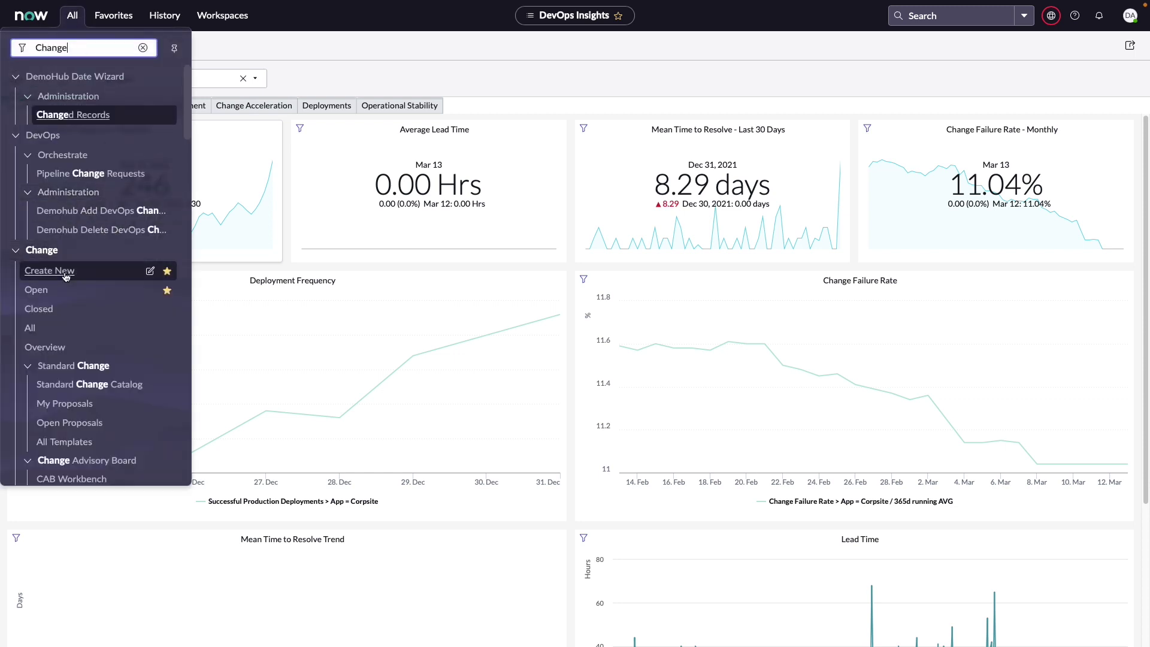
pyautogui.click(50, 271)
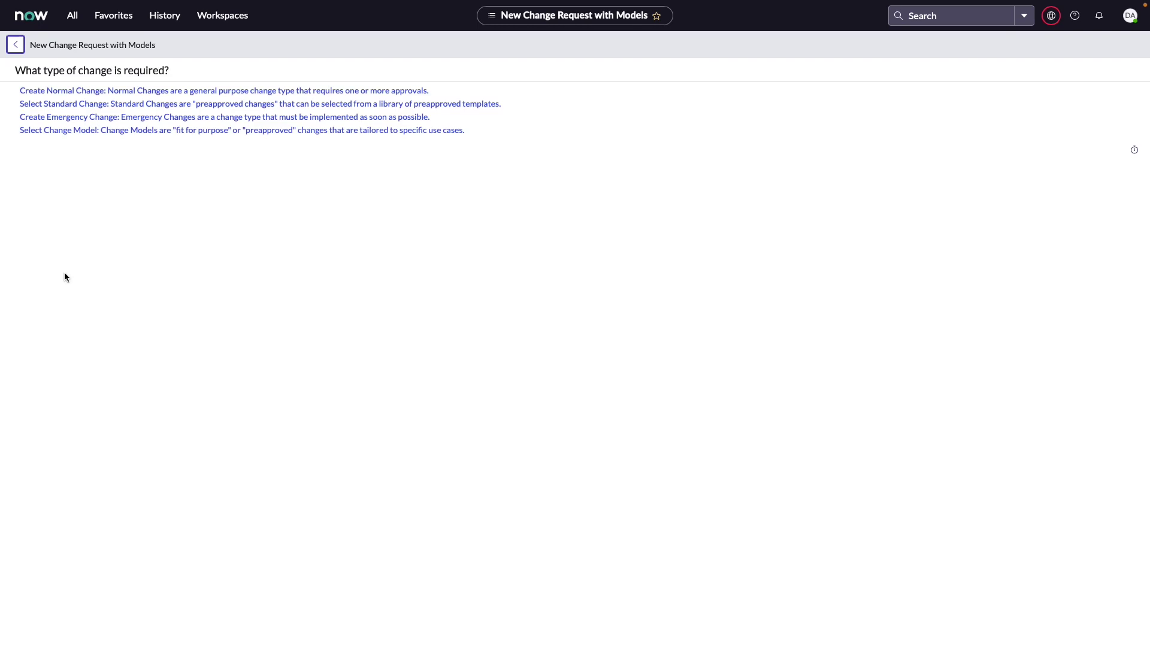
pyautogui.click(93, 91)
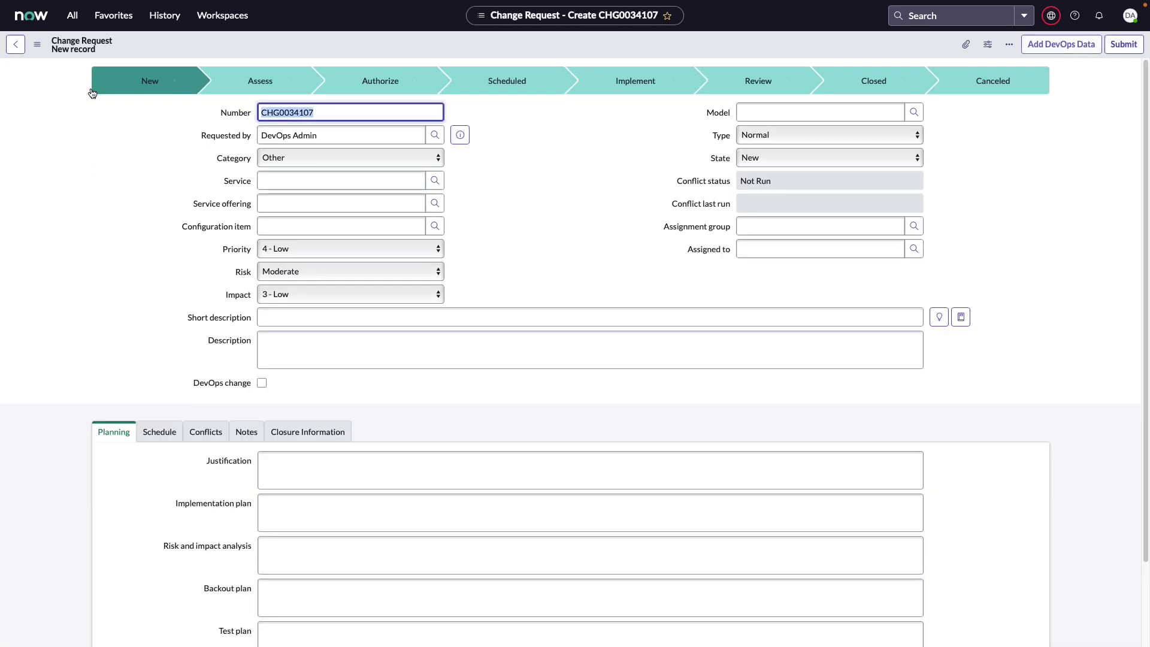
# Step: Enter short description 'Update Globex to version 1.5' and tick DevOps change
pyautogui.click(272, 315)
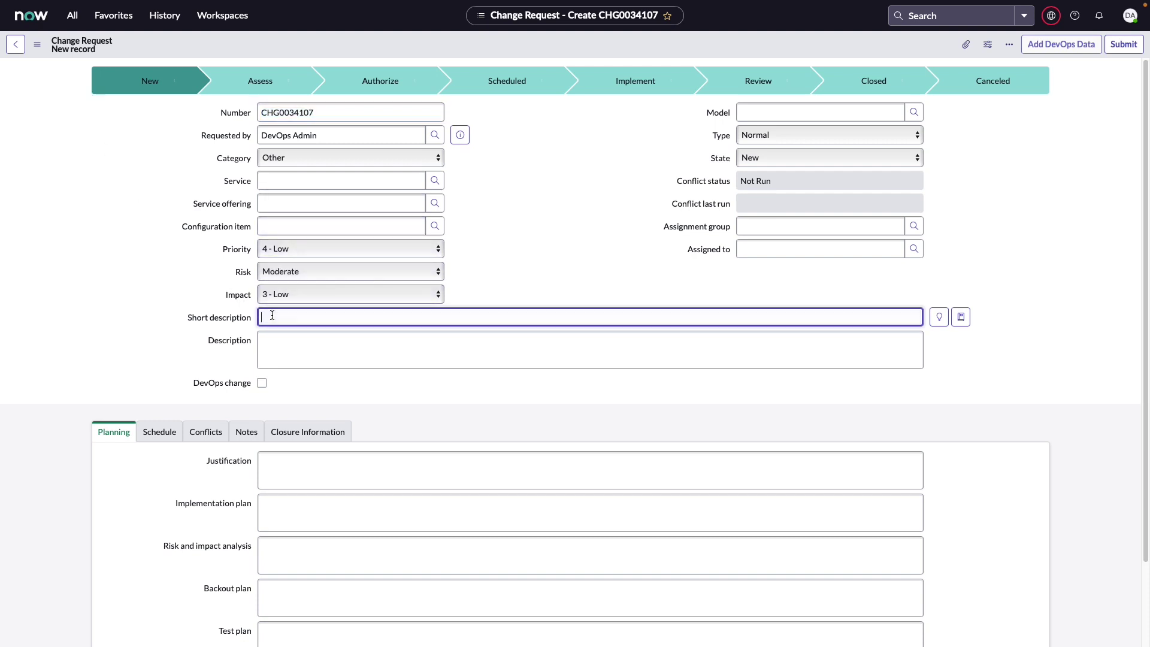
pyautogui.write('Update Globex to version 1.5')
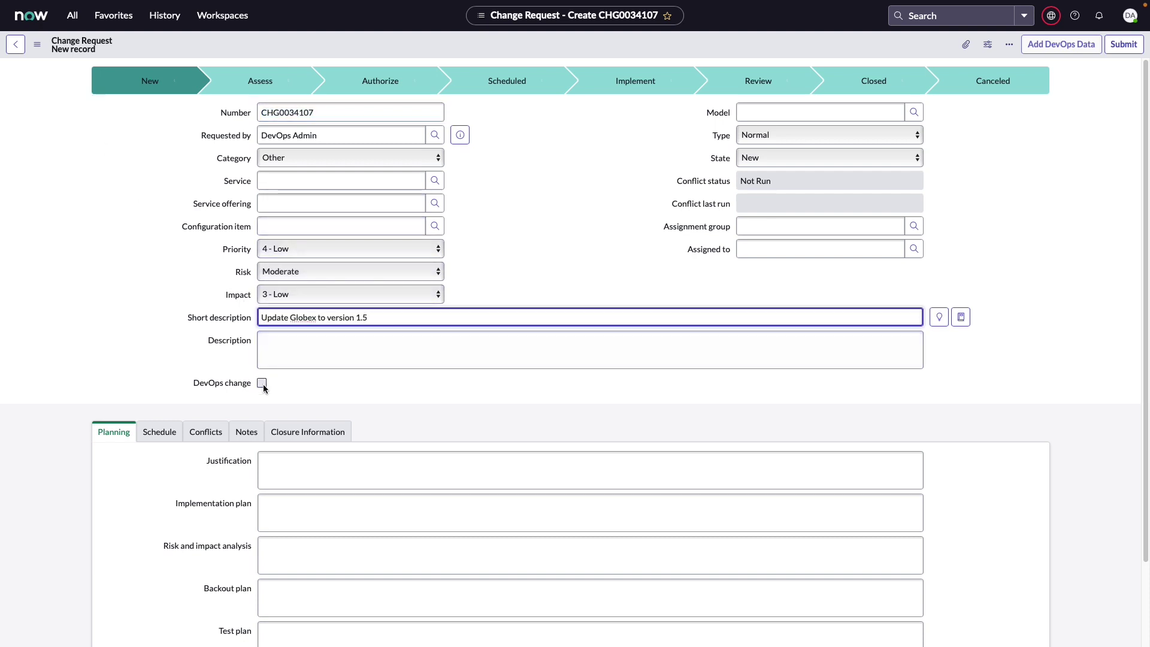
pyautogui.click(263, 386)
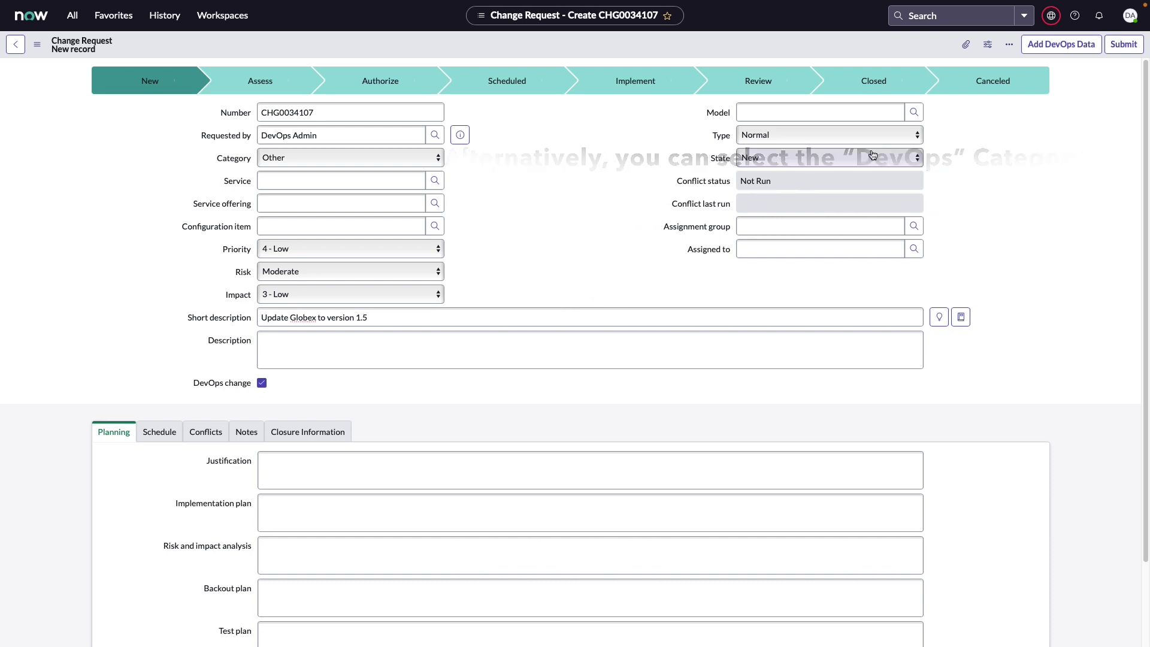
# Step: Add artifact version globex-iac.war-1.507 as DevOps data and proceed to the association review
pyautogui.click(1071, 51)
pyautogui.click(825, 189)
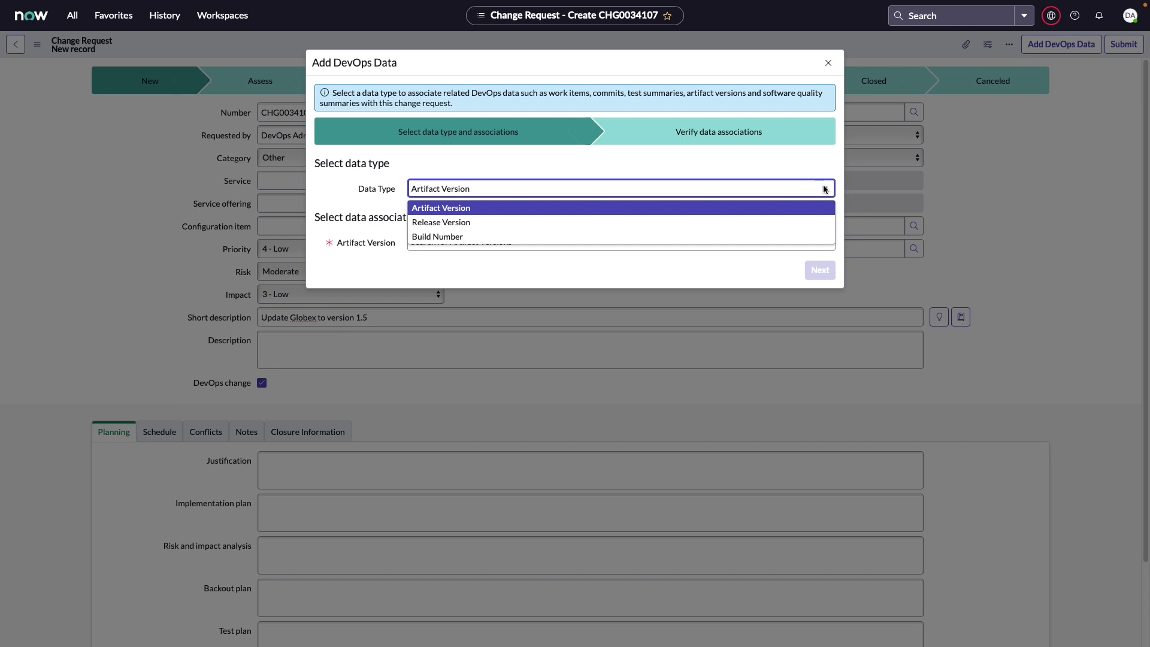
pyautogui.click(791, 208)
pyautogui.click(758, 247)
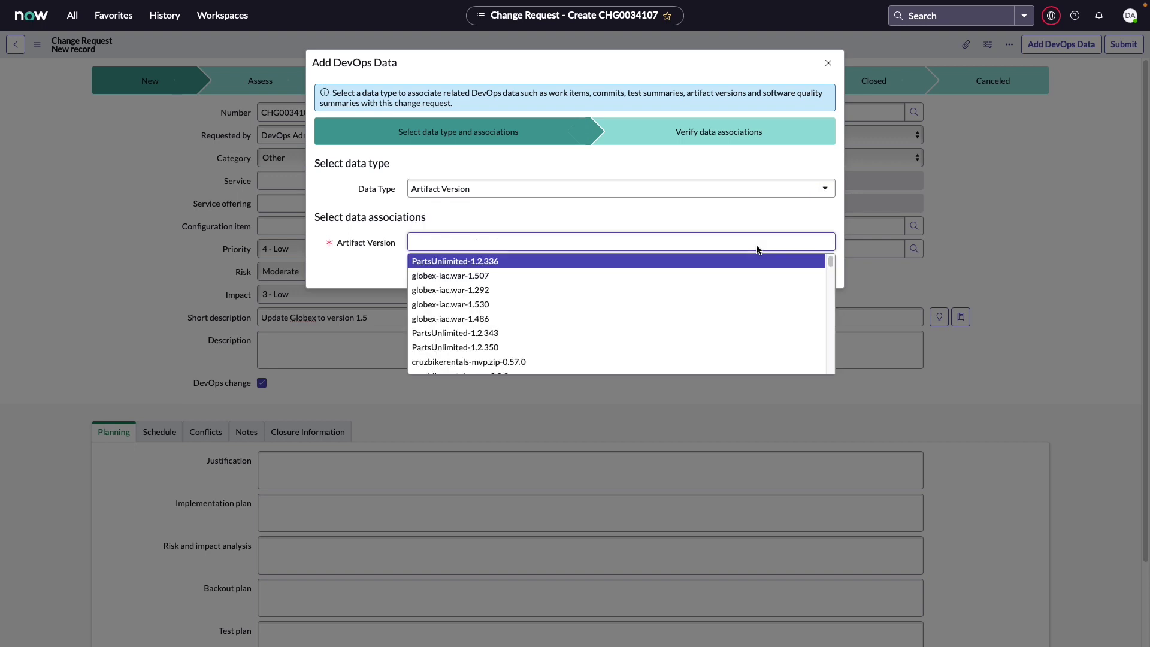
pyautogui.click(497, 276)
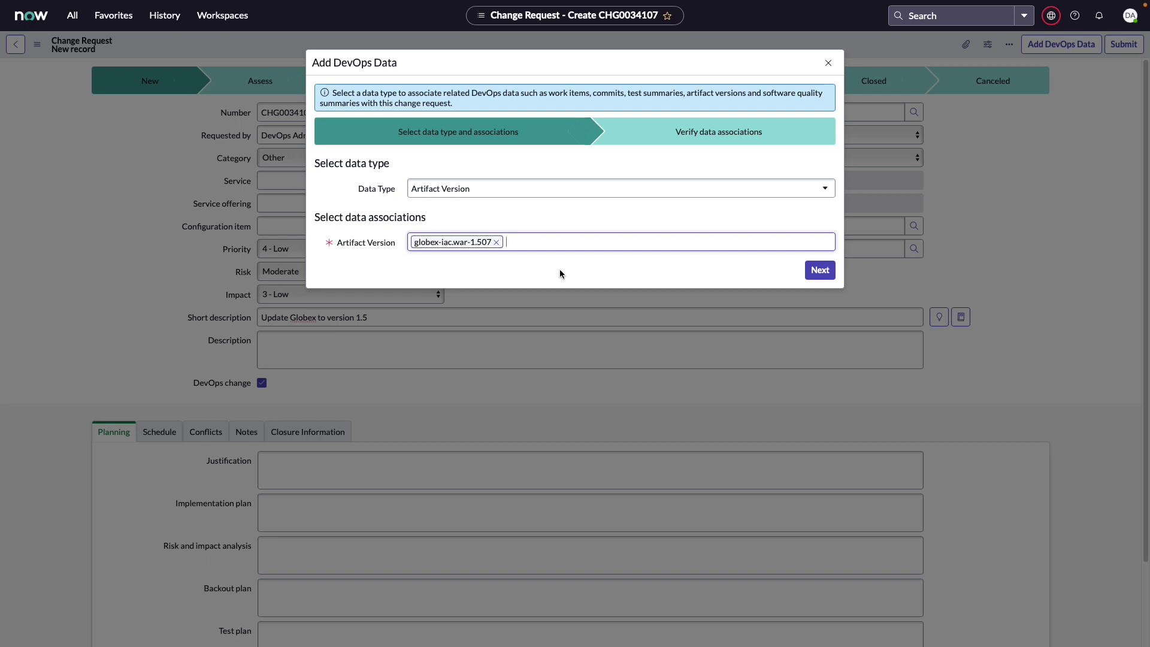
pyautogui.click(820, 270)
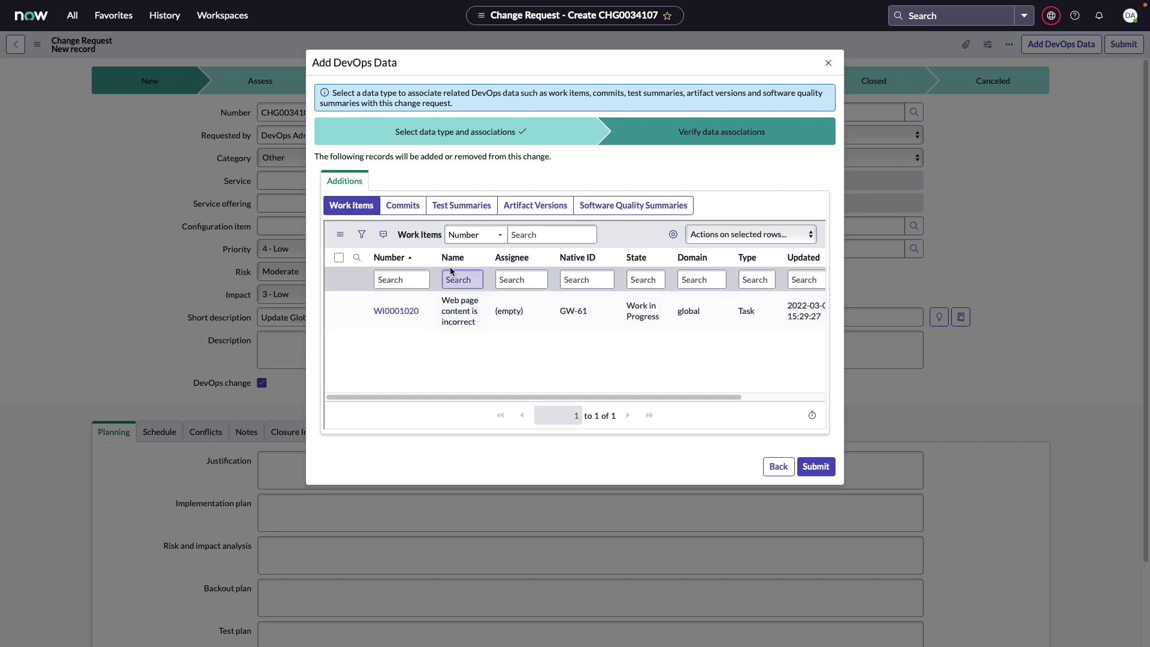
# Step: Review commits, test summaries, artifact version and quality scan, then submit the associations
pyautogui.click(412, 212)
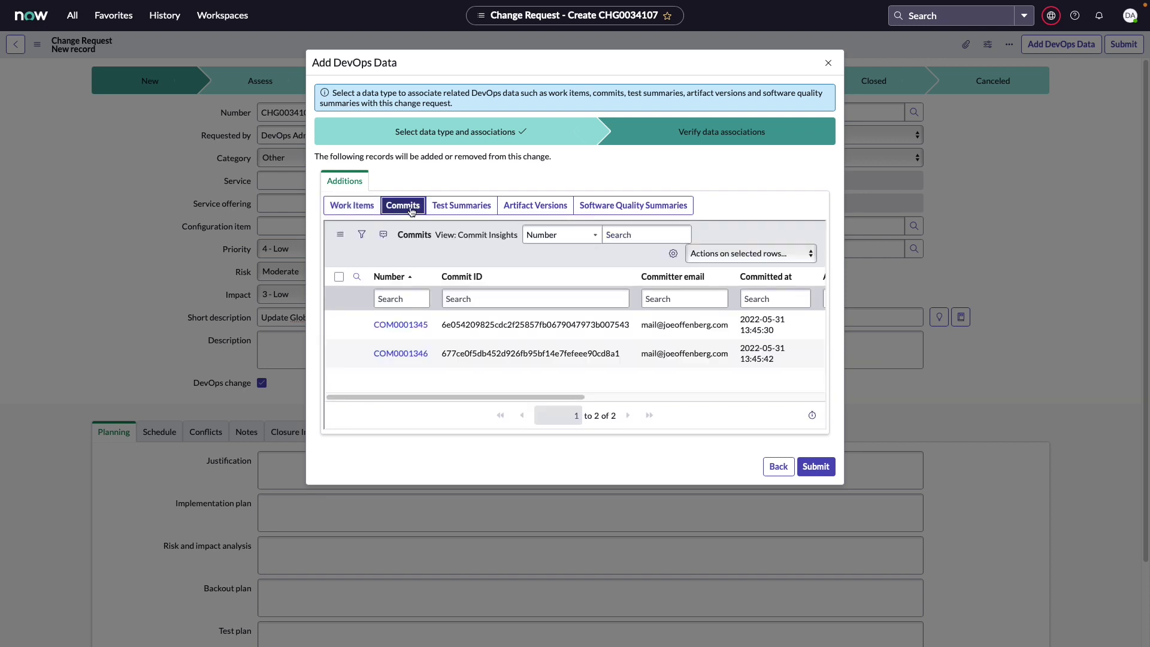
pyautogui.click(440, 207)
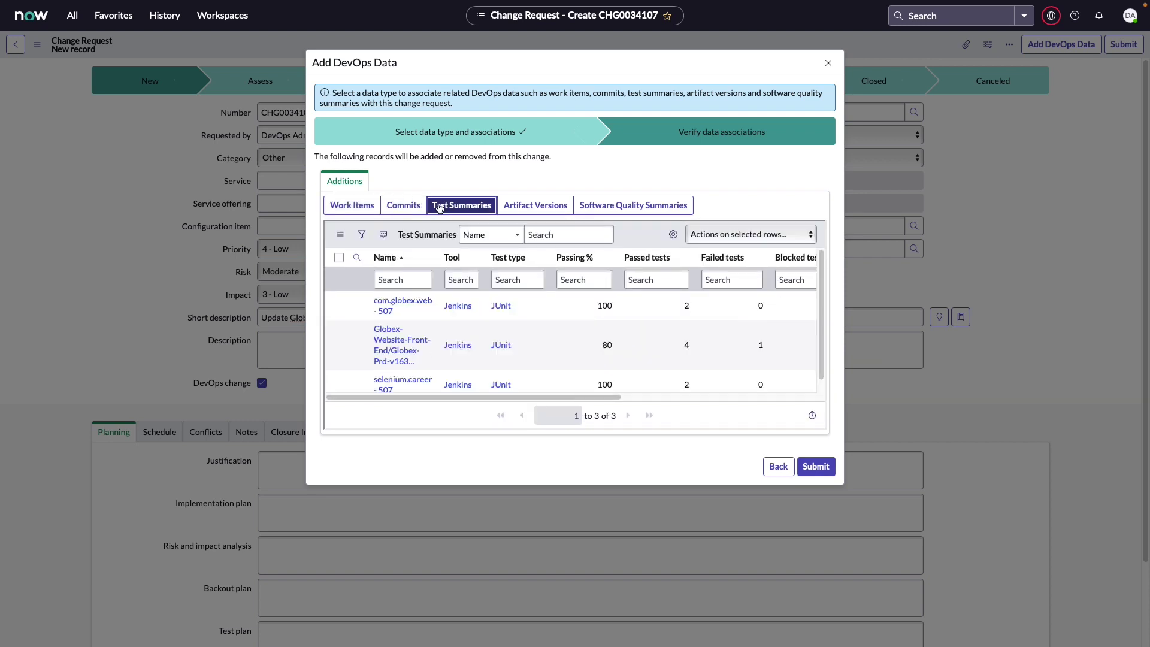
pyautogui.click(567, 211)
pyautogui.click(600, 210)
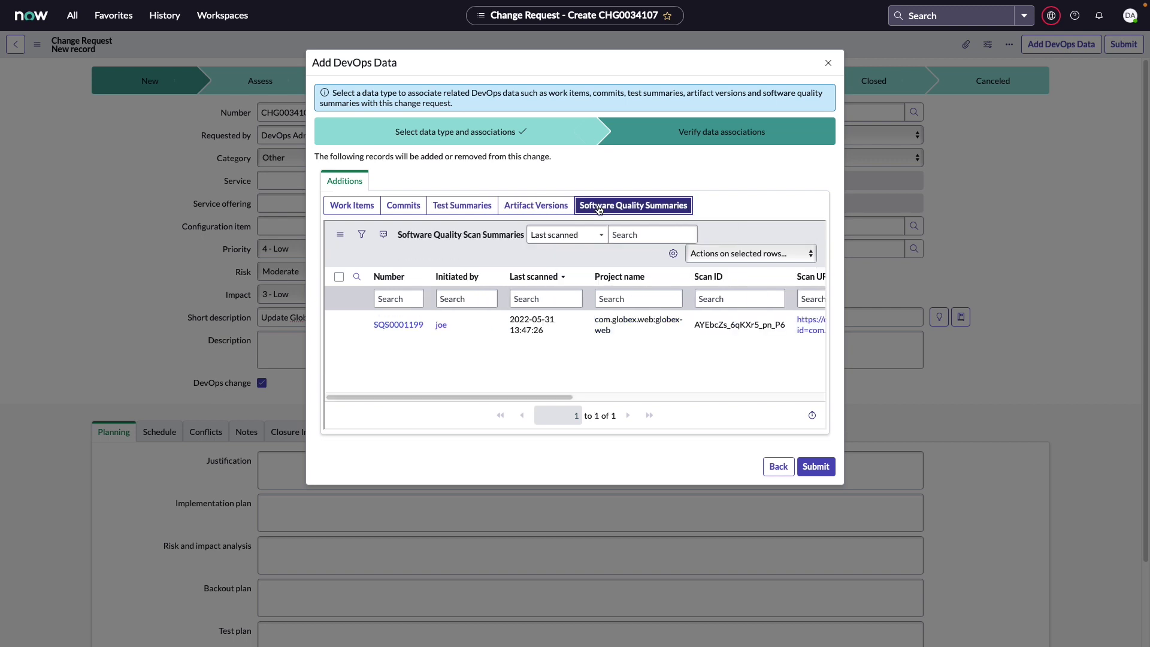
pyautogui.click(816, 467)
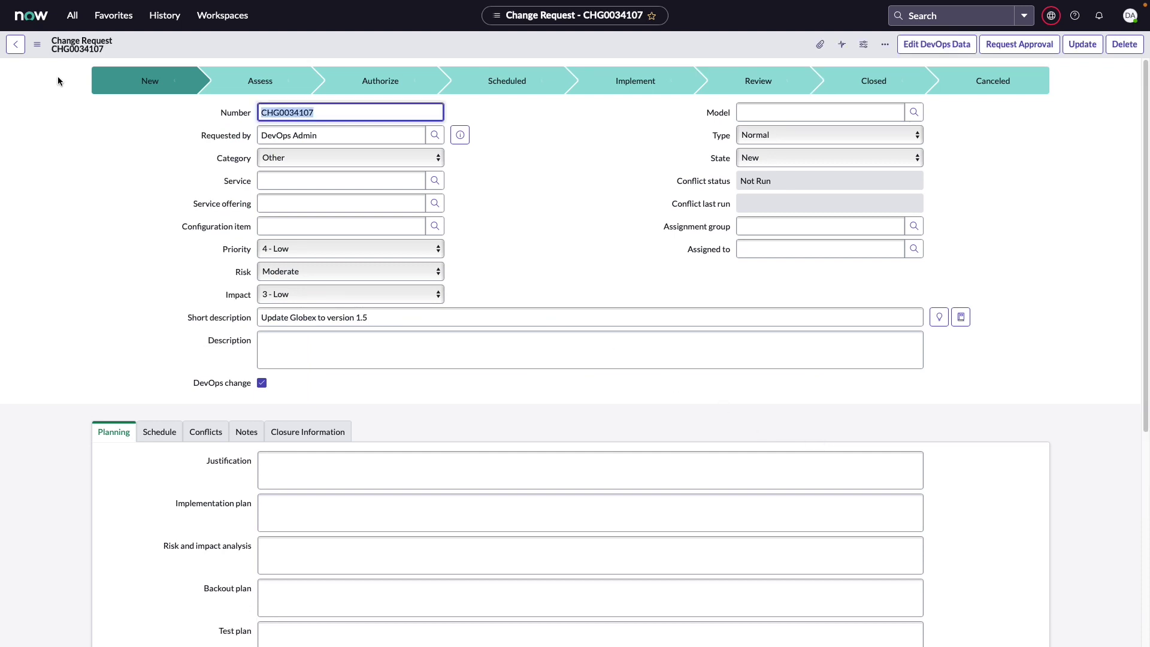
# Step: Inspect the linked work item, 2 commits, 3 test summaries, artifact version and quality scan
pyautogui.scroll(-5, 63, 126)
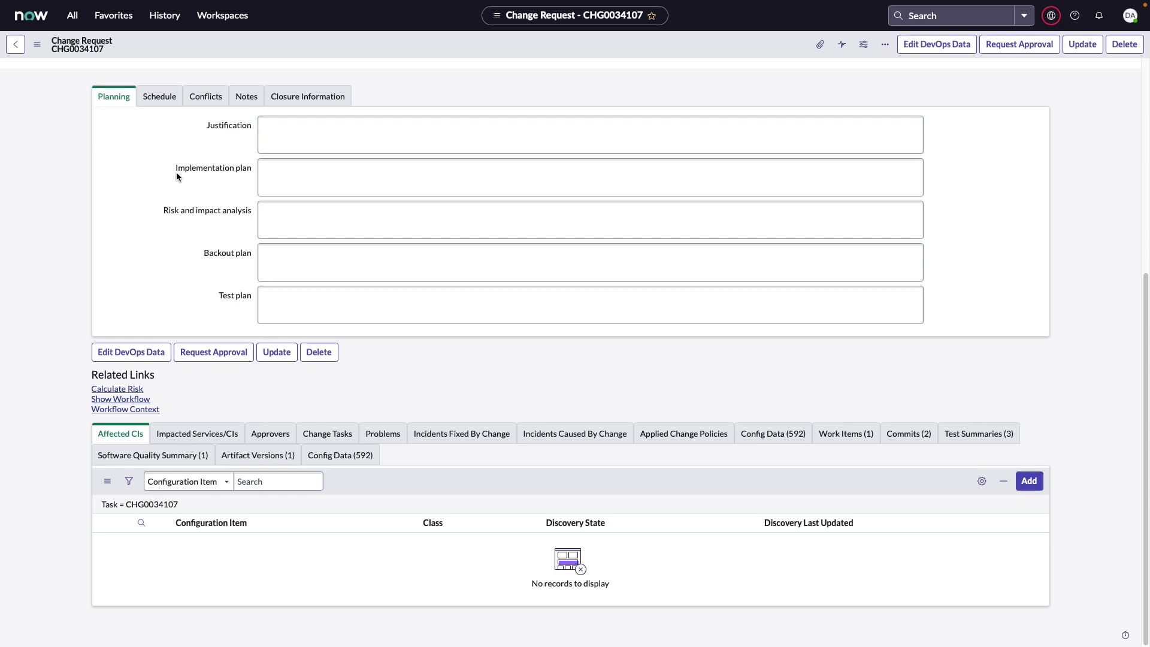
pyautogui.click(870, 436)
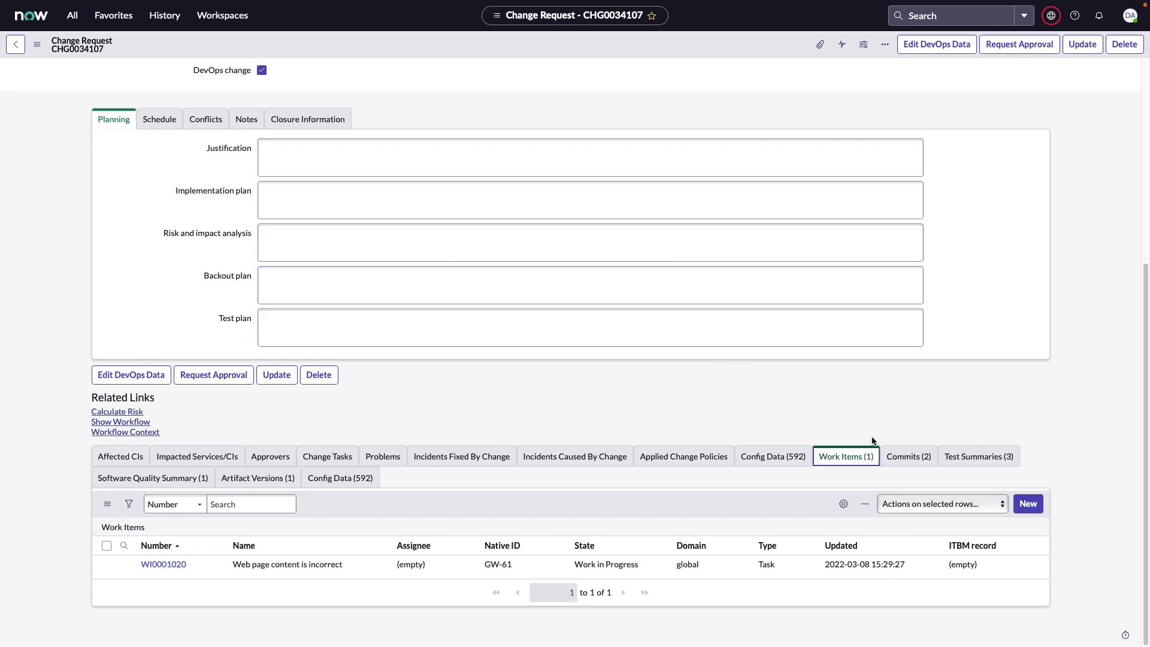
pyautogui.click(912, 457)
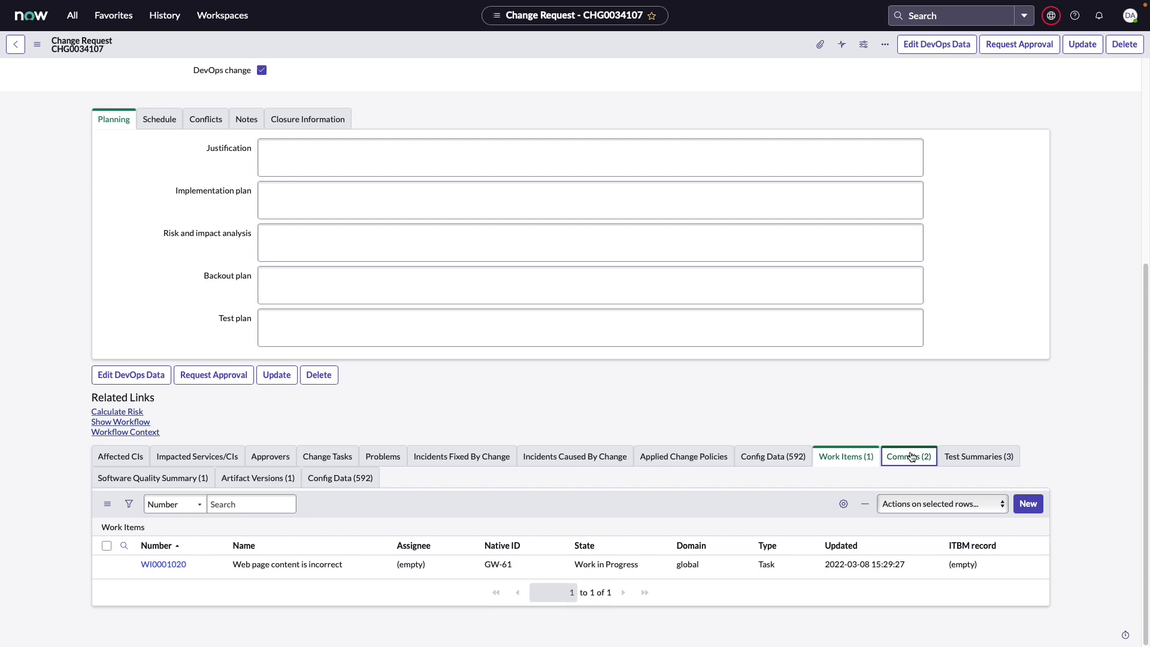
pyautogui.click(954, 462)
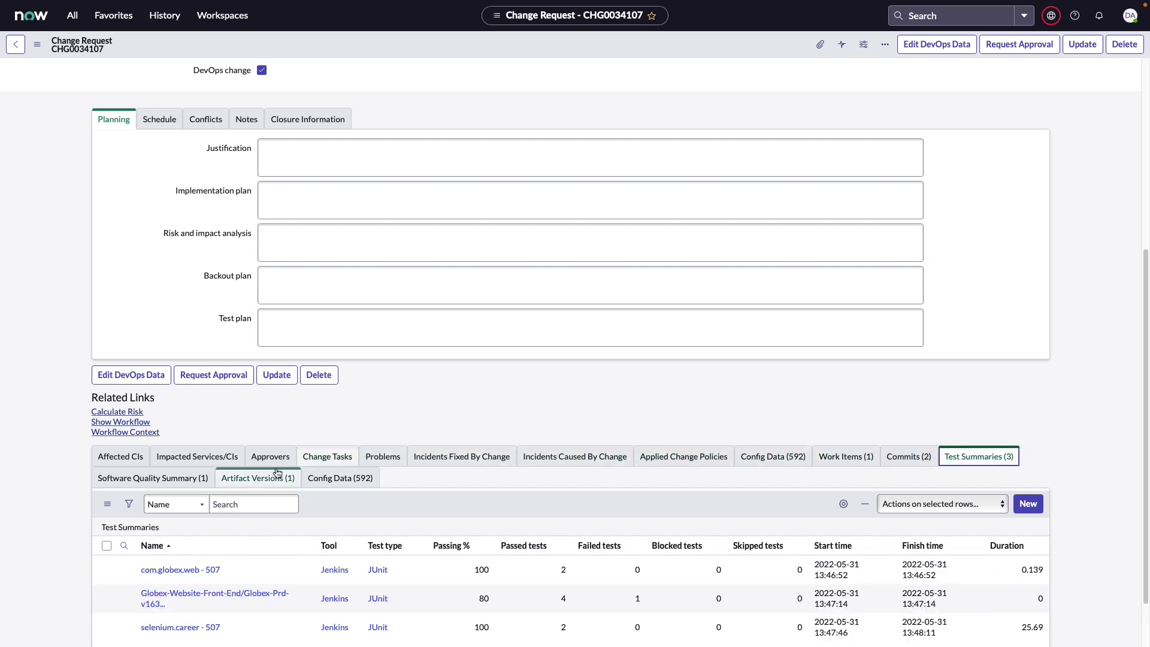
pyautogui.click(222, 484)
pyautogui.click(211, 486)
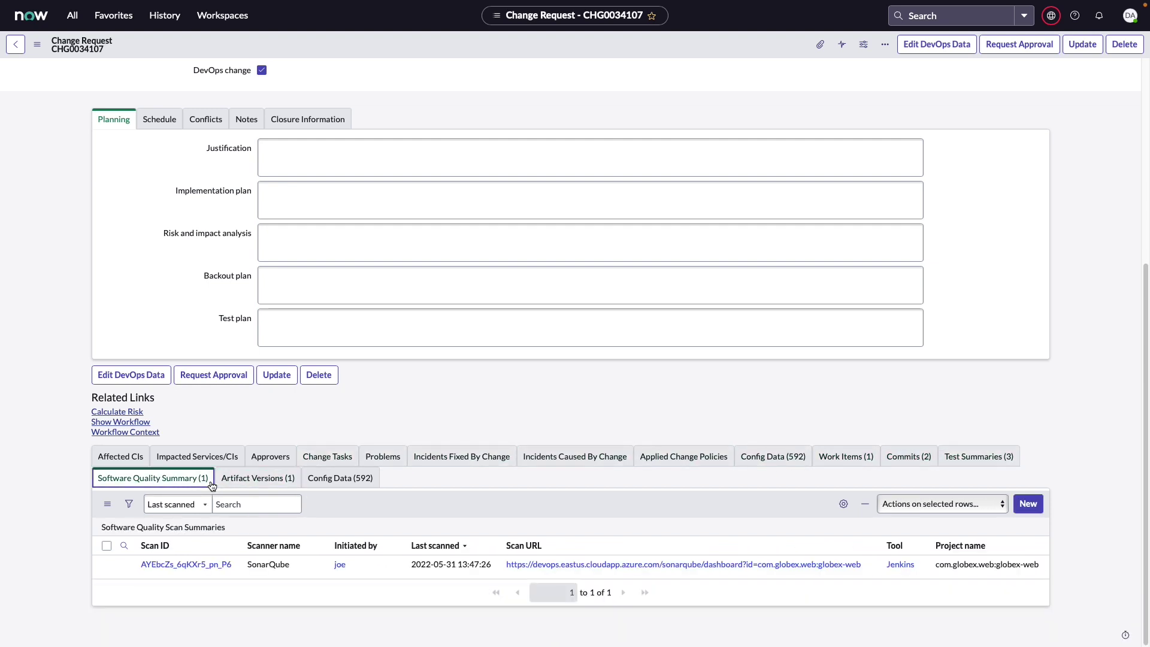
pyautogui.click(227, 485)
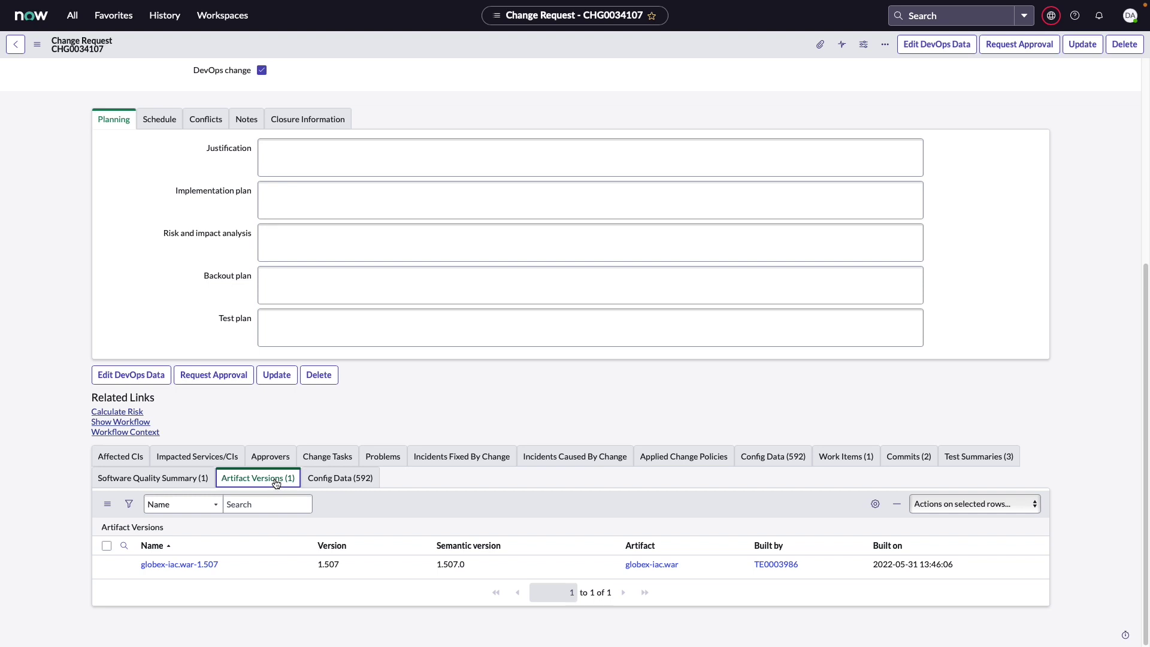
pyautogui.click(207, 483)
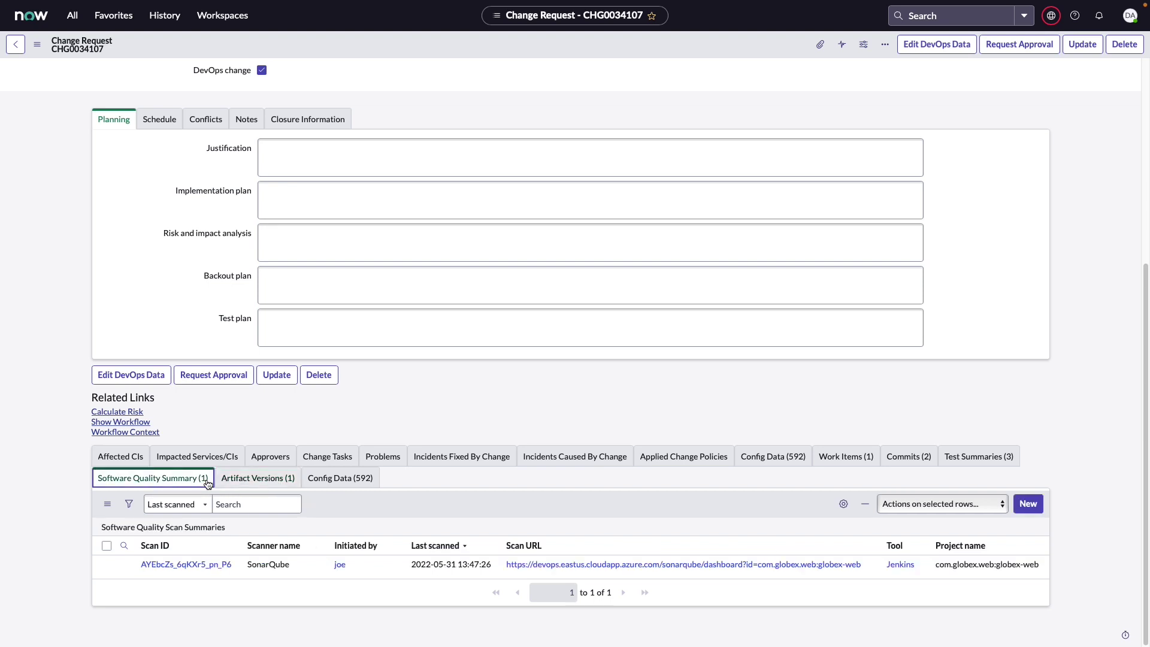
# Step: Open the linked scan summary record SQS0001199 via its Scan ID
pyautogui.click(215, 566)
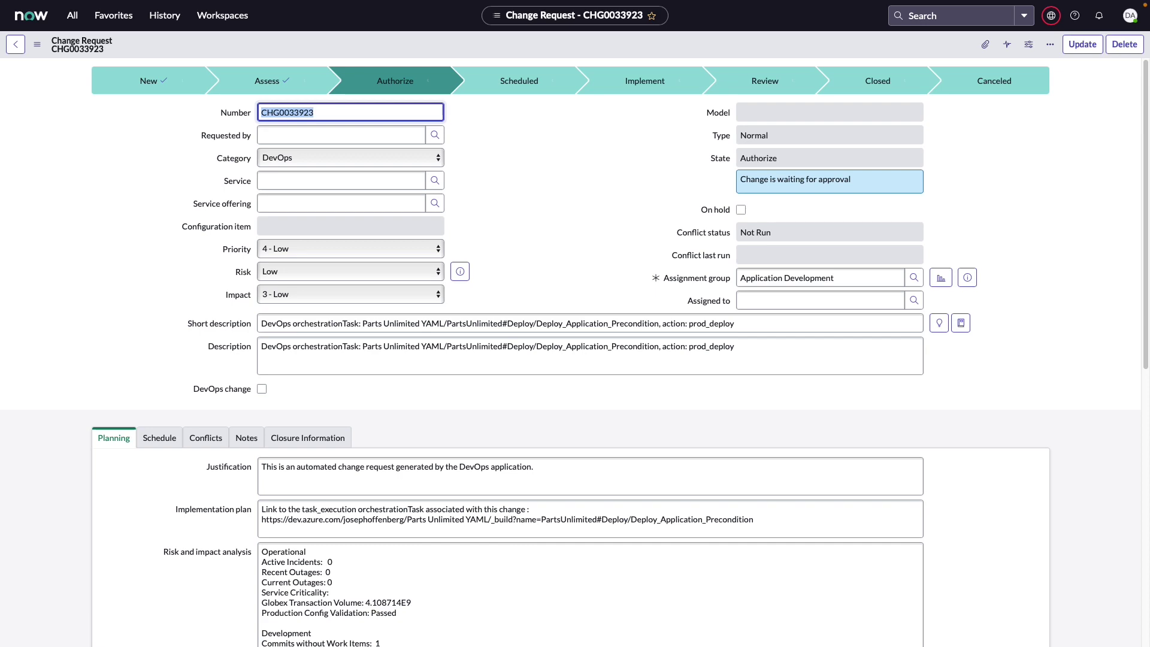
pyautogui.scroll(-4, 1009, 559)
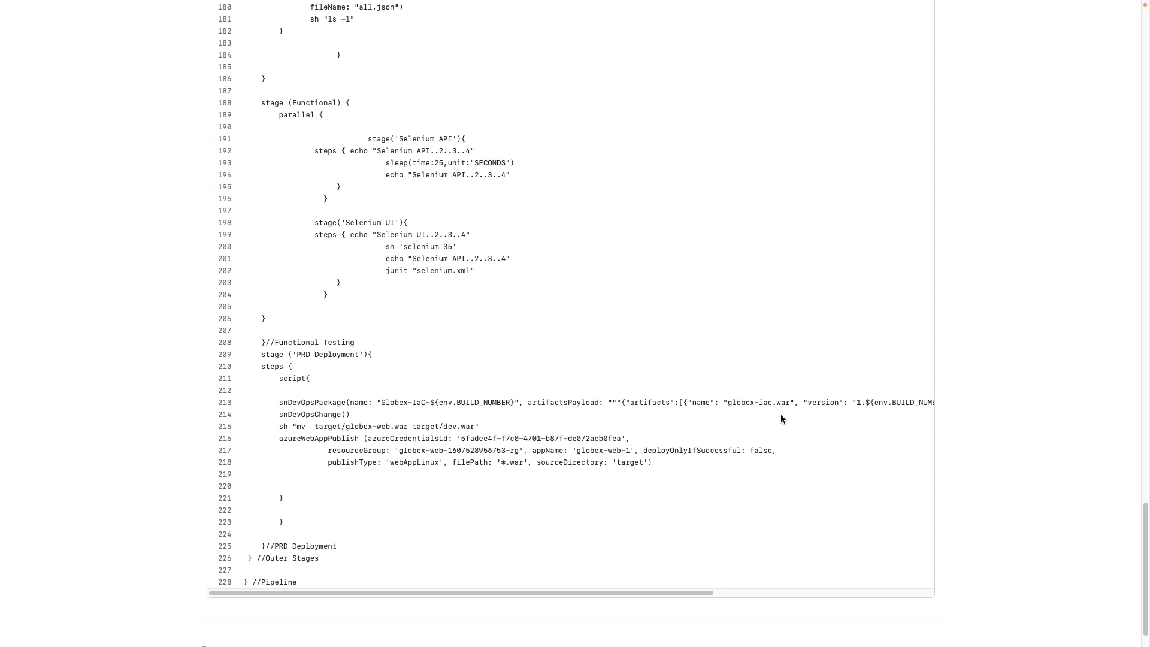
# Step: Highlight the snDevOpsPackage and snDevOpsChange calls on lines 213-214, then snDevOpsChange alone
pyautogui.moveTo(279, 403); pyautogui.dragTo(365, 418)
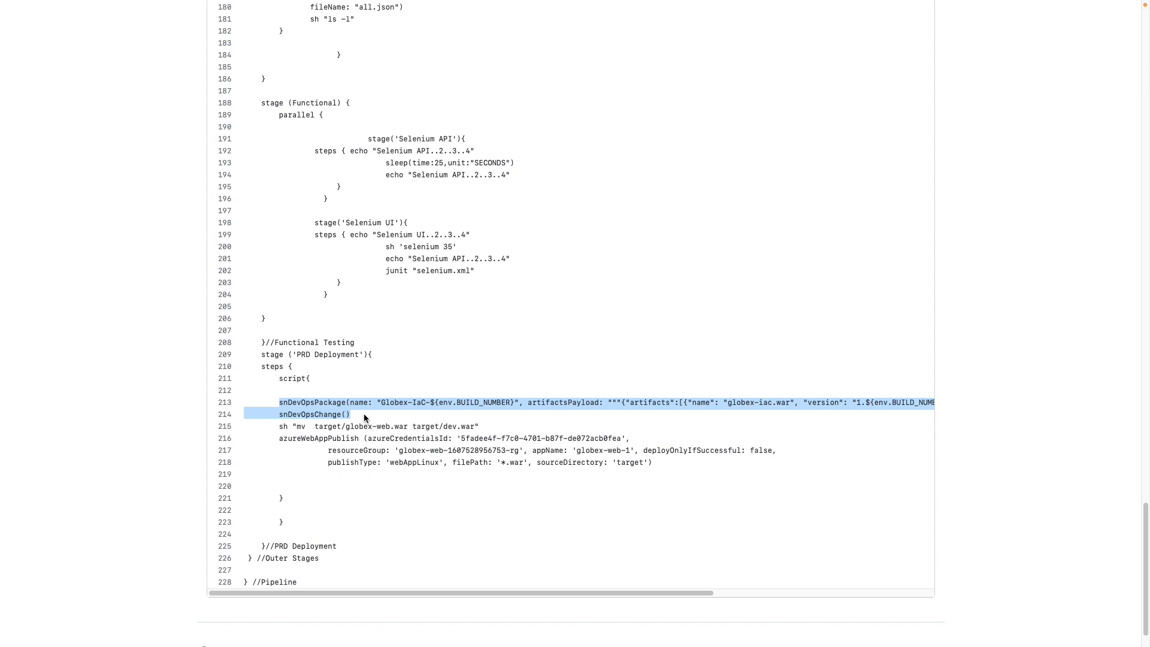
pyautogui.click(338, 404)
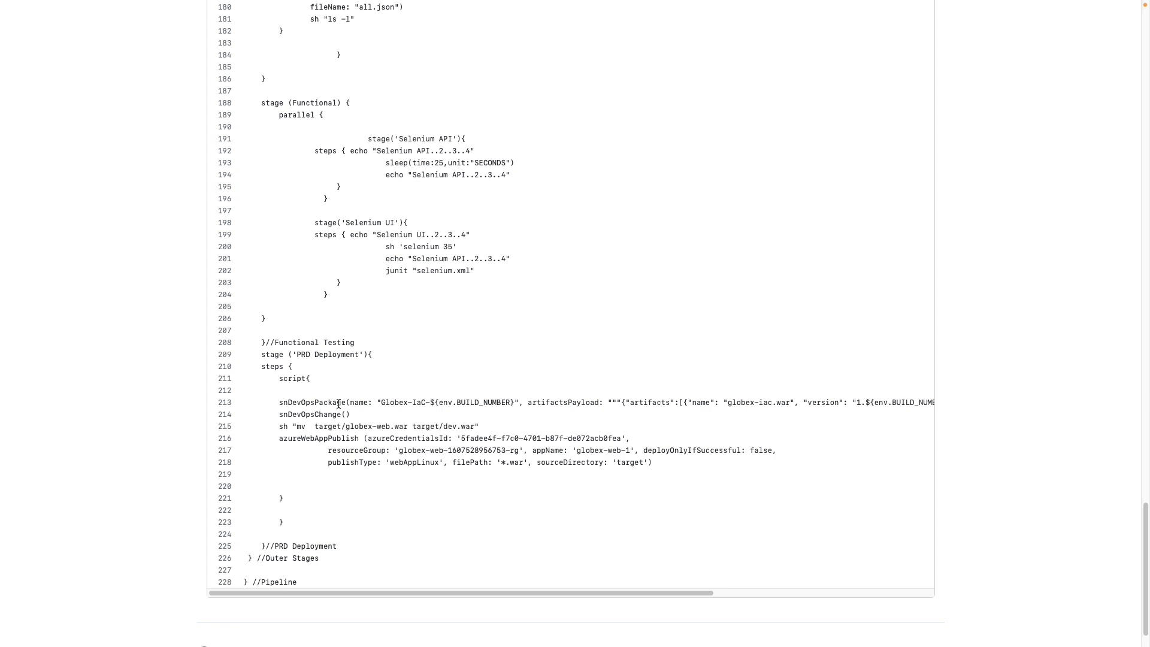
pyautogui.doubleClick(335, 414)
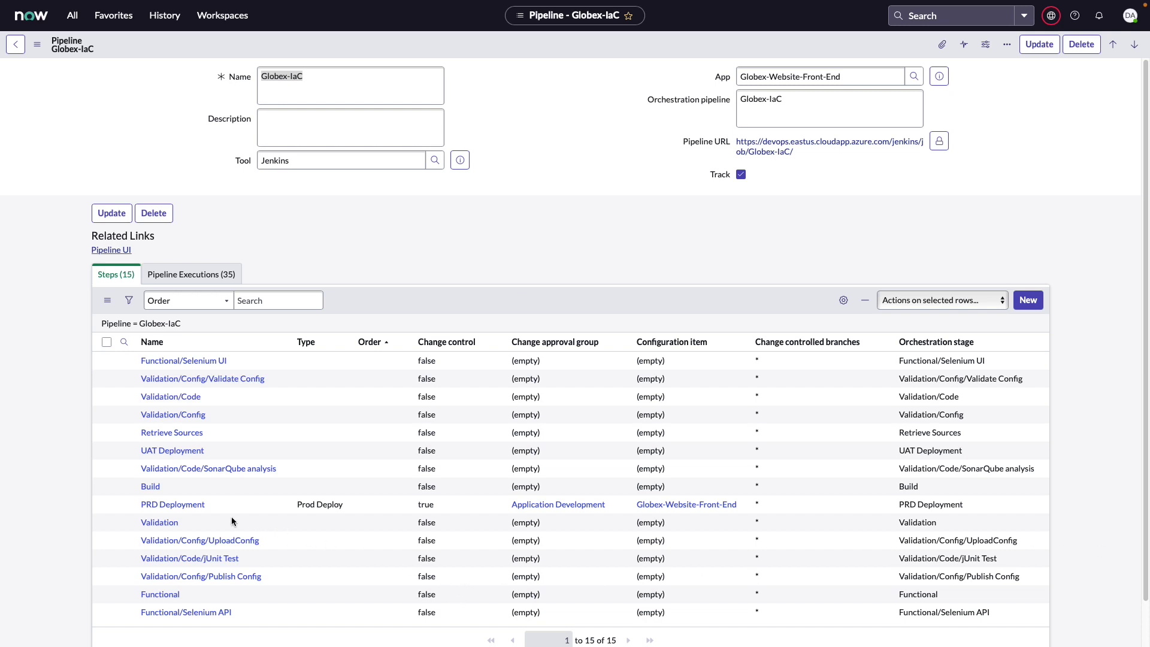
# Step: Open the PRD Deployment link in the Globex-IaC pipeline's Steps list
pyautogui.click(184, 504)
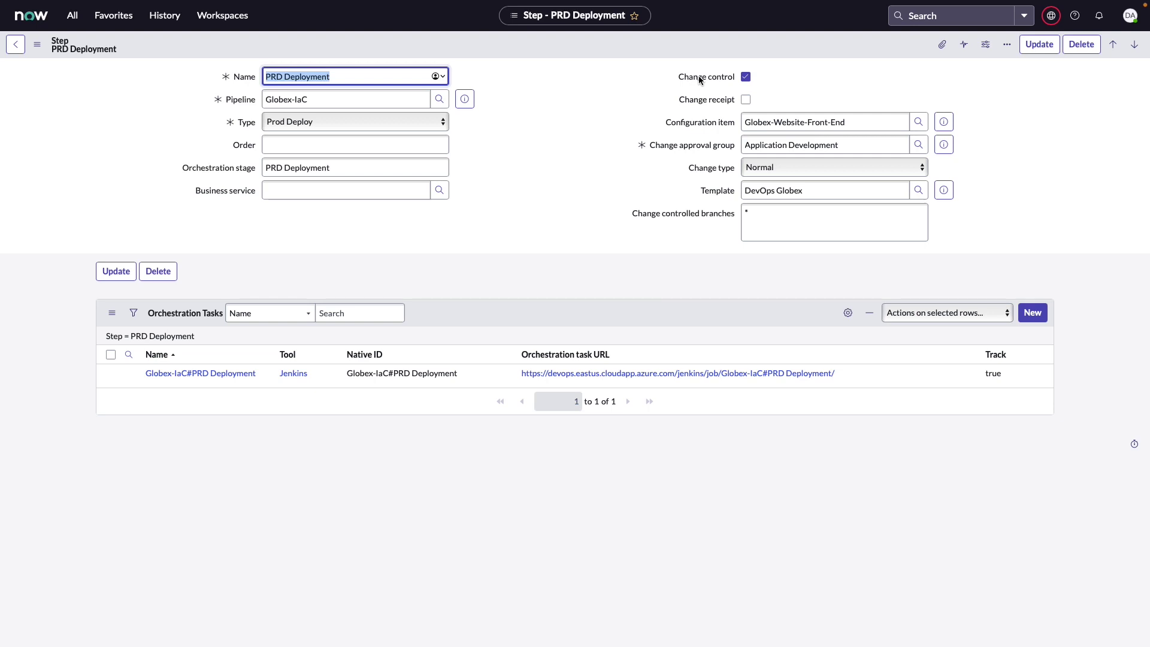
# Step: Tick Change receipt on the PRD Deployment step, noting its configuration item and approval group
pyautogui.click(746, 100)
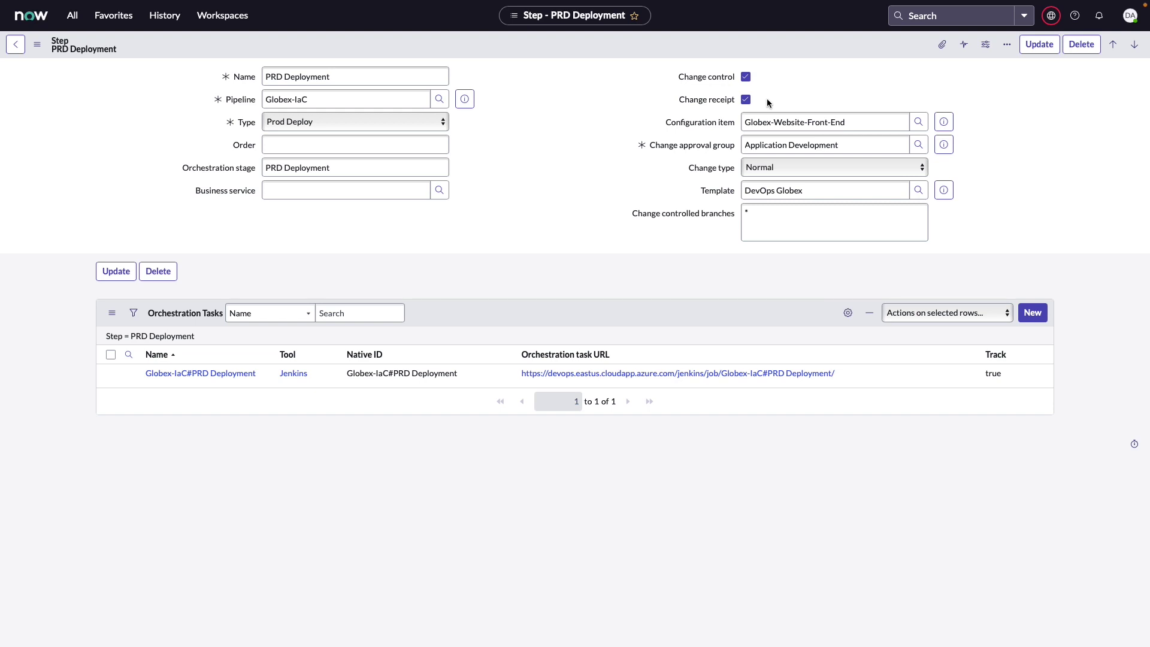
pyautogui.click(749, 124)
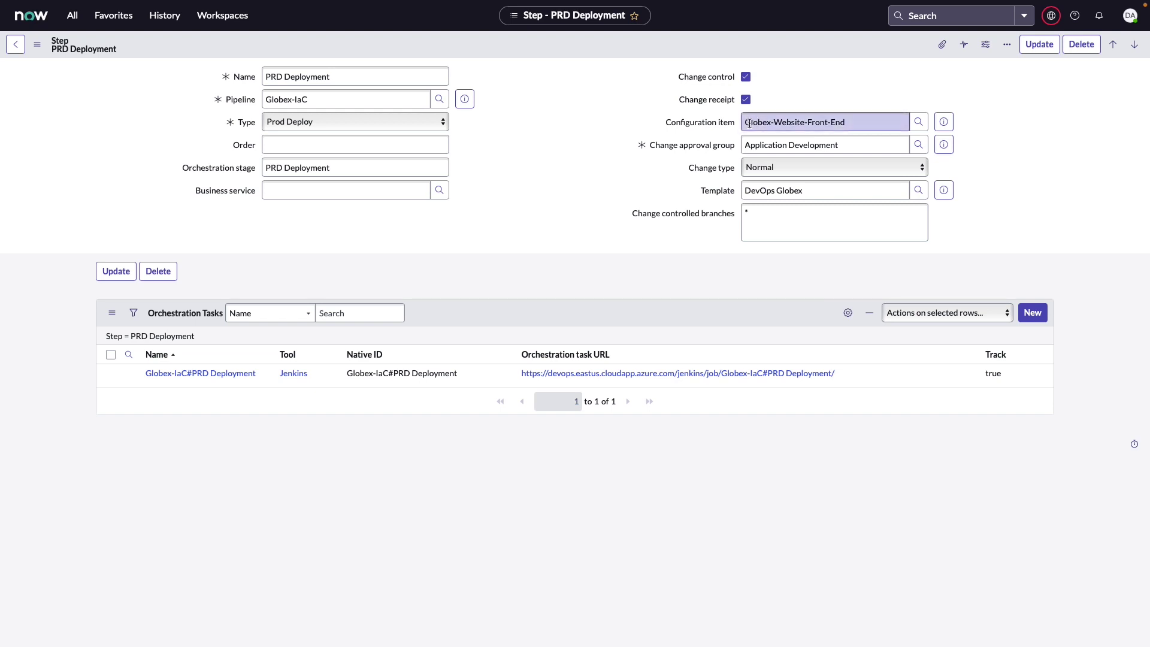
pyautogui.click(746, 144)
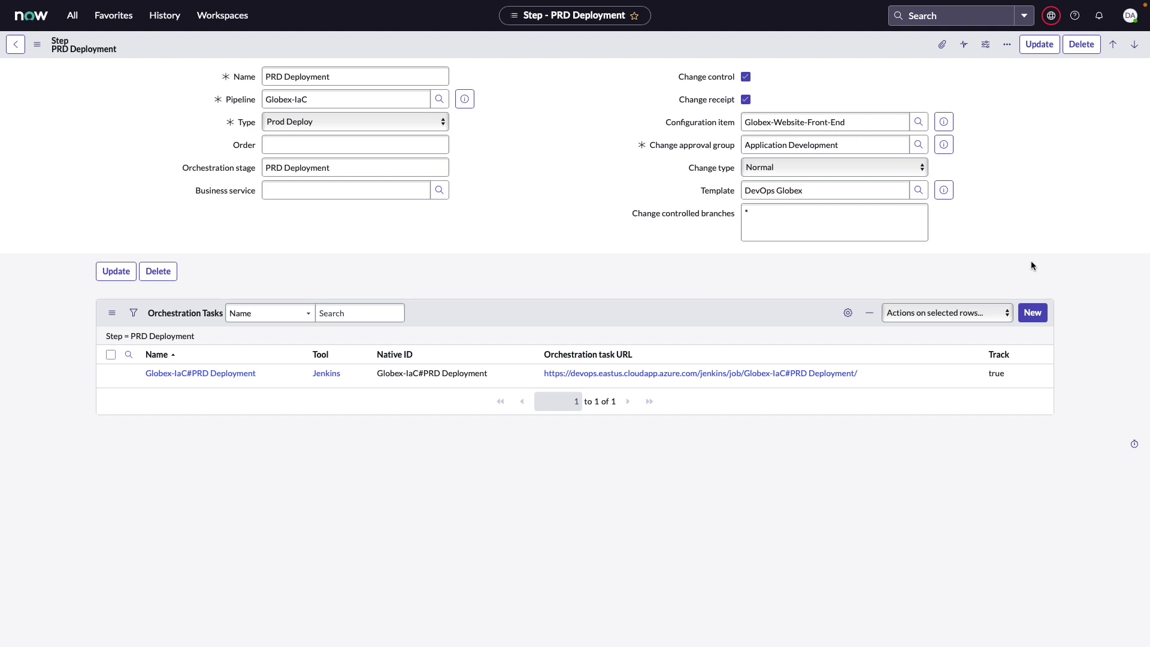
# Step: Clear the Change receipt checkbox on the PRD Deployment step
pyautogui.click(747, 101)
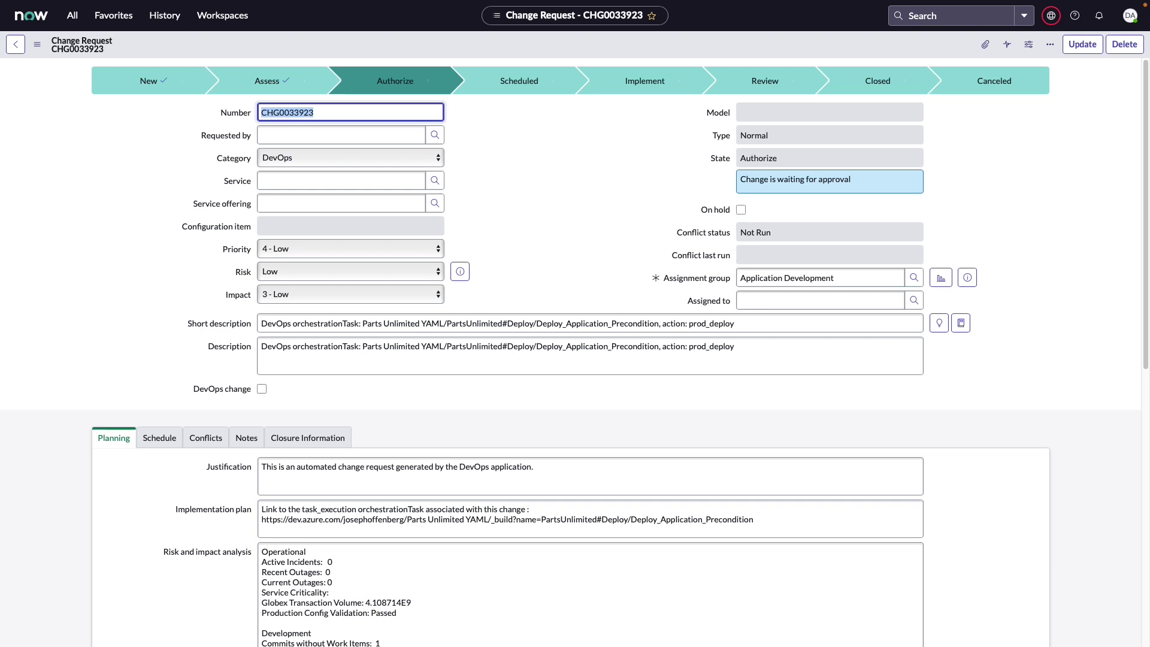
# Step: Open Change Approval Policies from the Change Policy section of the navigation menu
pyautogui.click(72, 15)
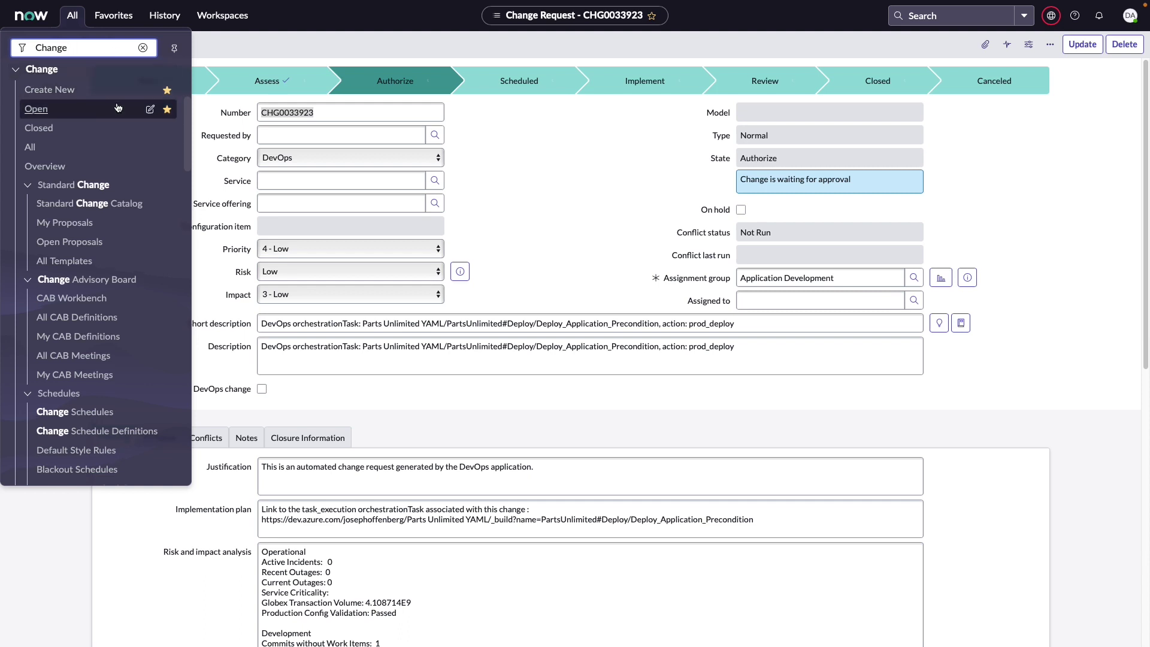
pyautogui.scroll(-3, 118, 109)
pyautogui.scroll(-1, 119, 107)
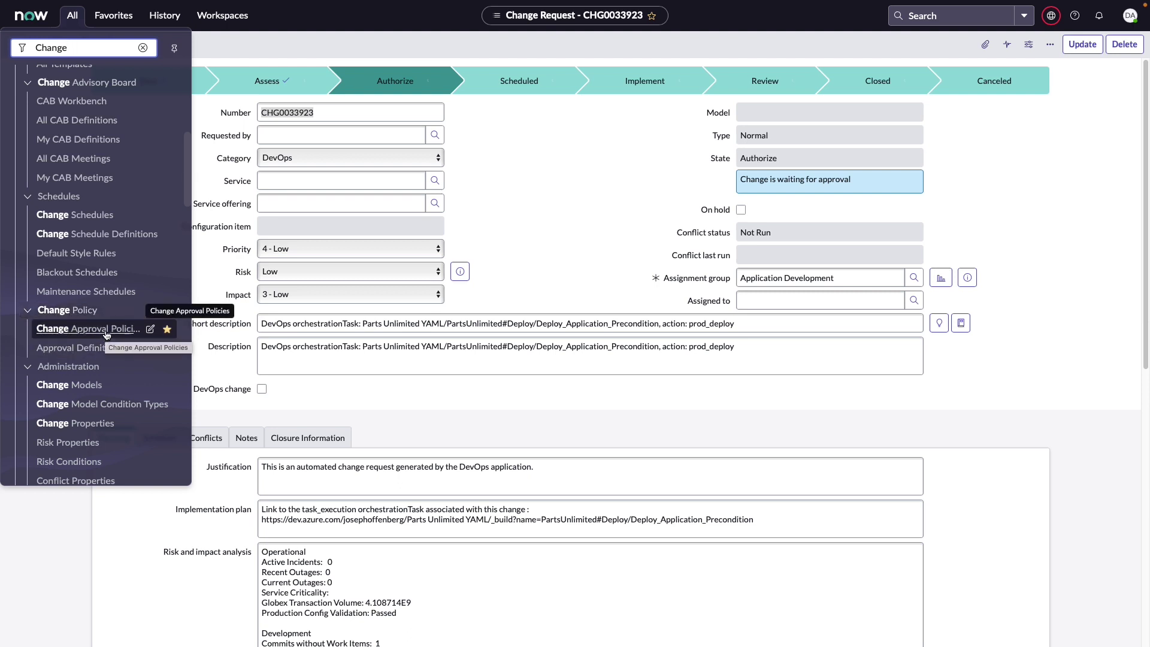
pyautogui.click(88, 329)
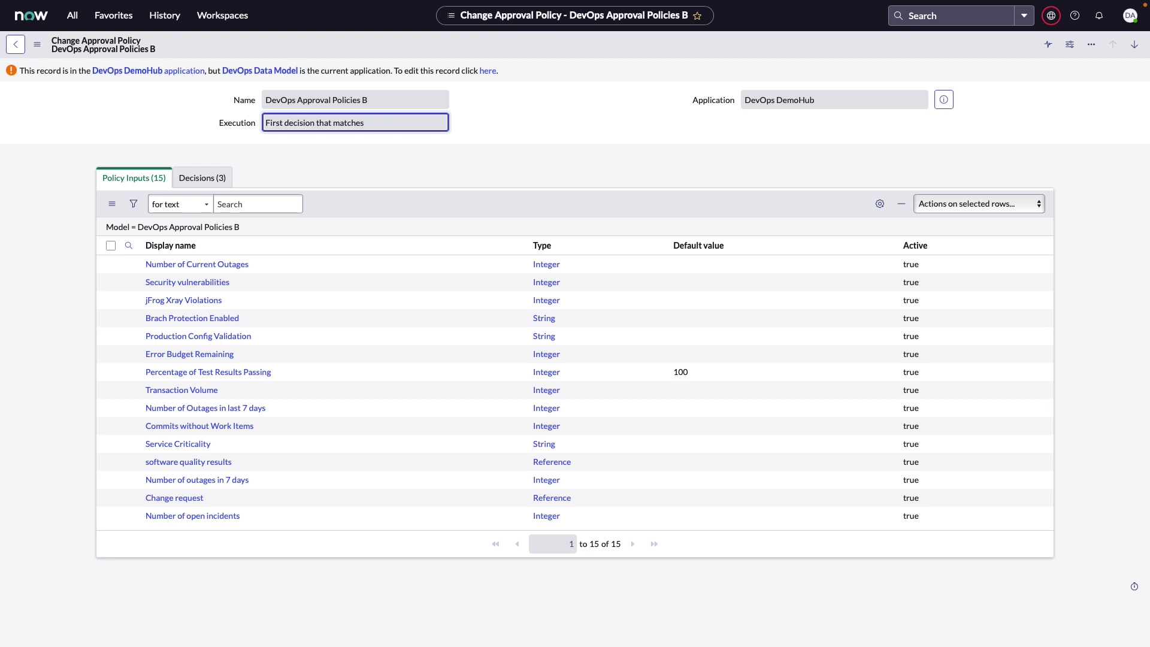
# Step: Show the three decisions of the DevOps Approval Policies B policy
pyautogui.click(201, 175)
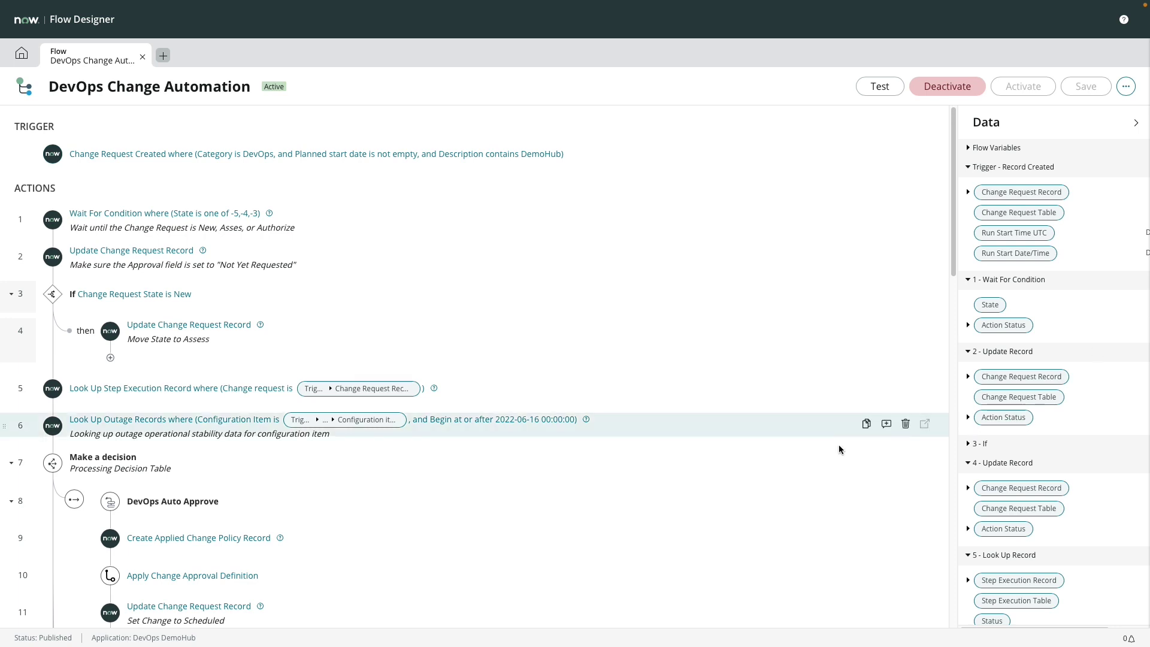
pyautogui.click(251, 466)
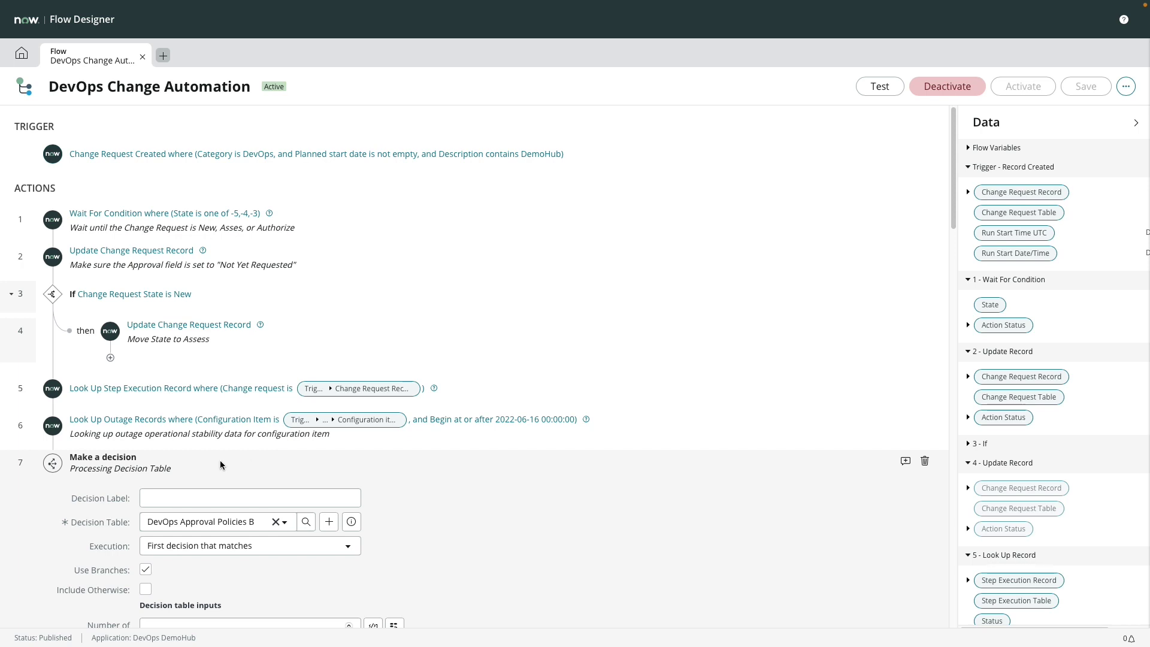
pyautogui.click(179, 460)
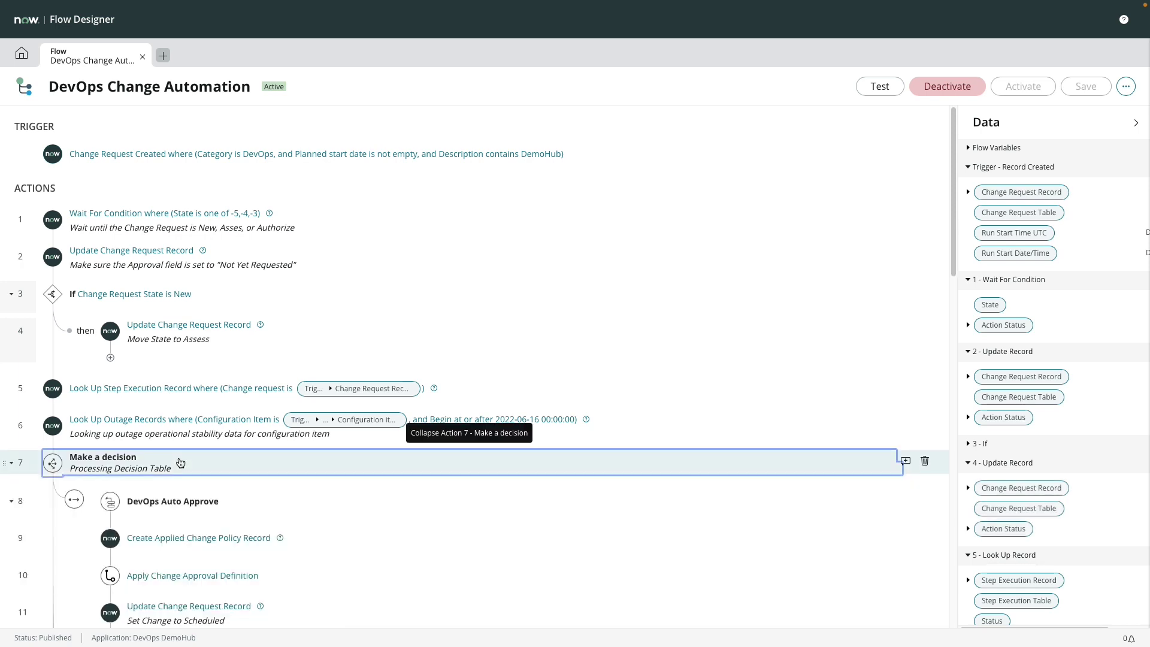
# Step: Review the DevOps Change Automation flow's remaining actions through to rejection and Scheduled
pyautogui.scroll(-2, 342, 479)
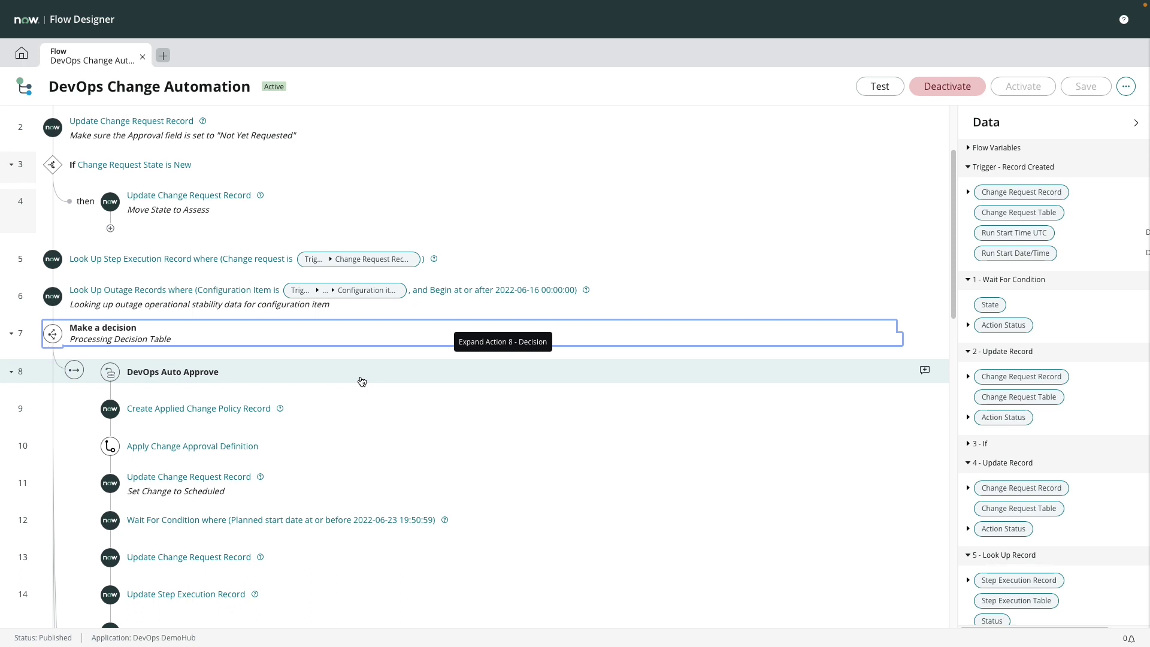
pyautogui.scroll(-12, 367, 382)
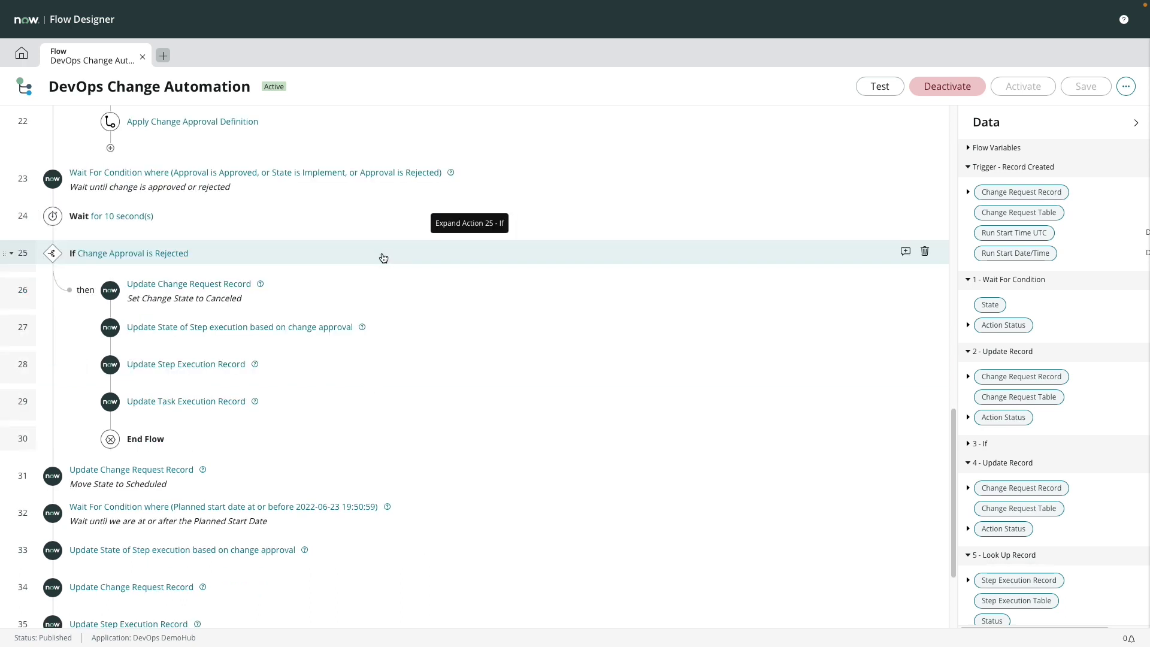